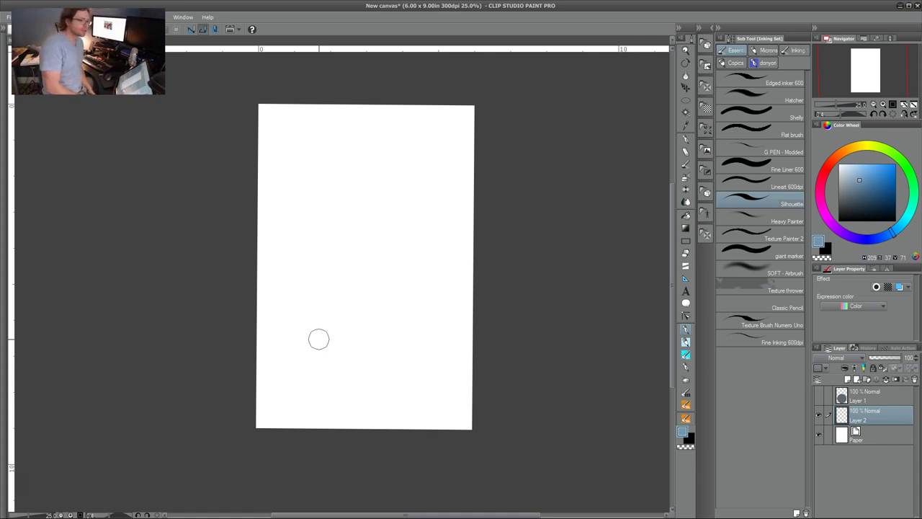
{"action": "mouse_move", "coordinate": [383, 299]}
{"action": "left_mouse_down"}
{"action": "mouse_move", "coordinate": [370, 310]}
{"action": "mouse_move", "coordinate": [378, 308]}
{"action": "left_mouse_up"}
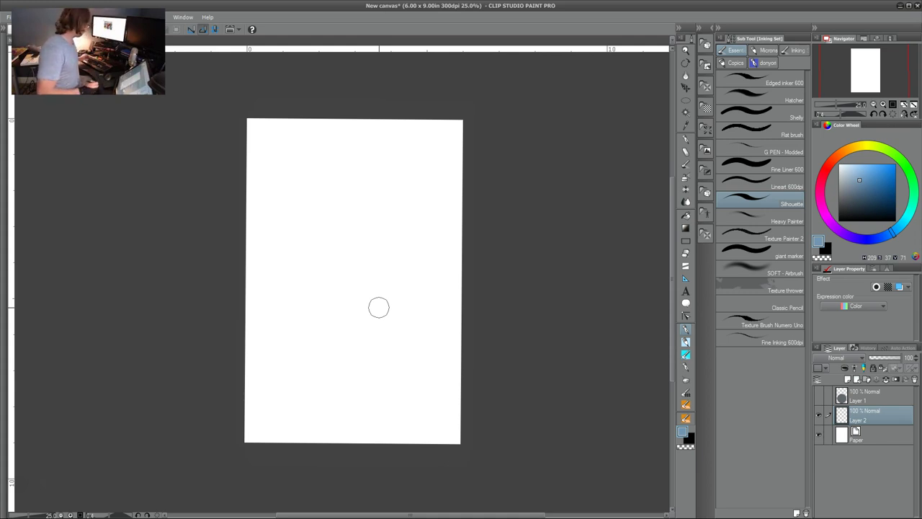
{"action": "left_click_drag", "start_coordinate": [368, 259], "coordinate": [361, 299]}
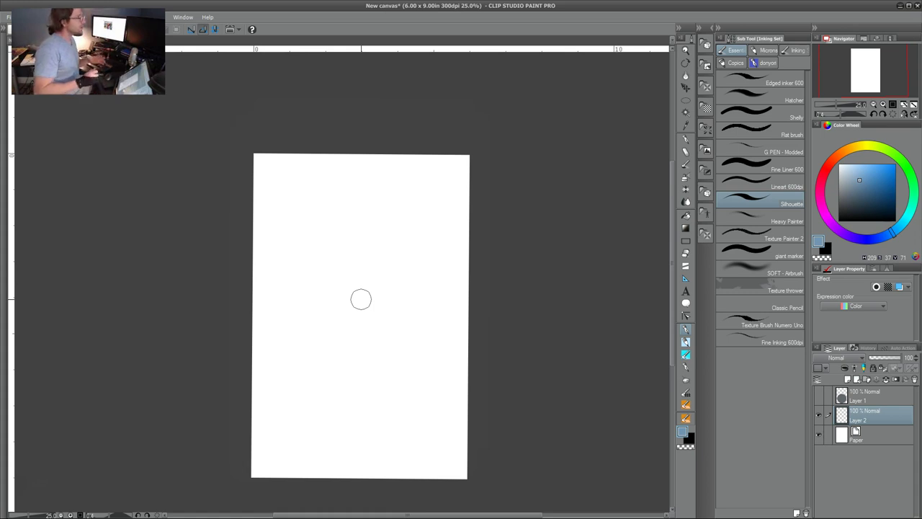
{"action": "left_click_drag", "start_coordinate": [368, 328], "coordinate": [378, 273]}
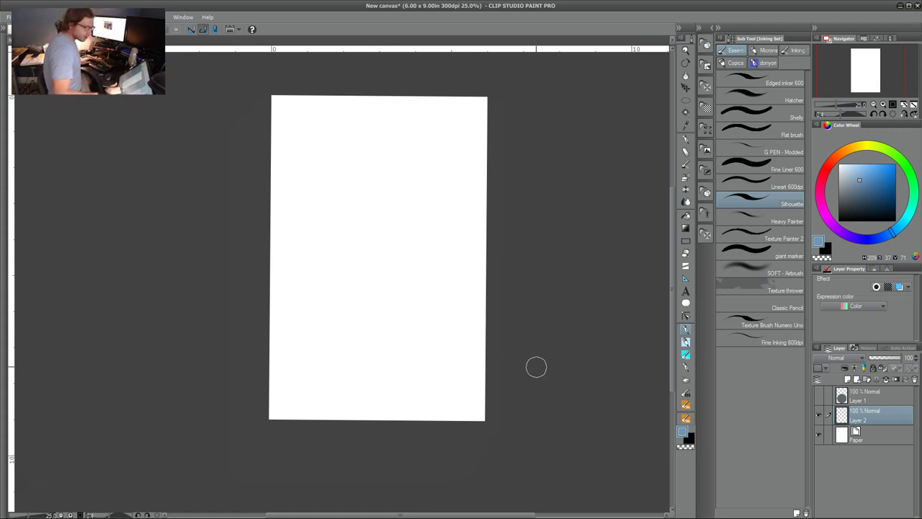
{"action": "left_click_drag", "start_coordinate": [391, 247], "coordinate": [368, 260]}
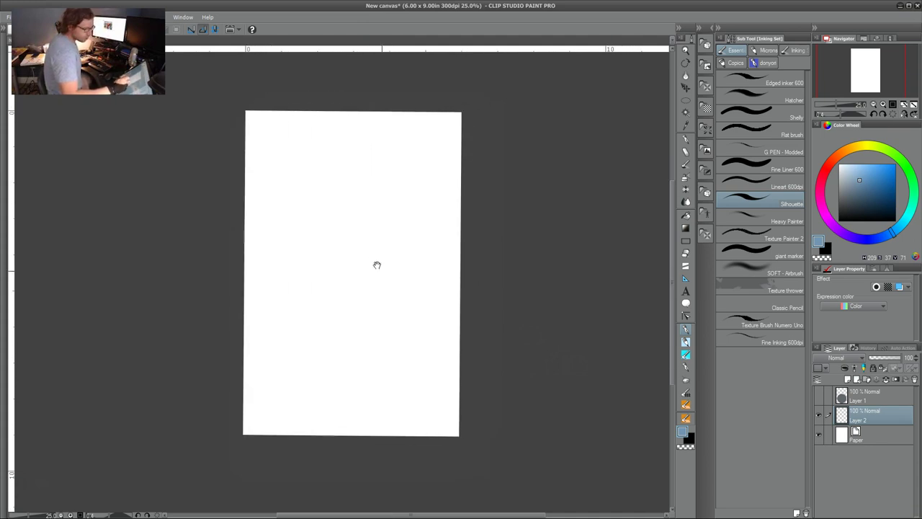
- Set the drawing color to a dark greyish purple with H 270, S 18, V 23
{"action": "left_click_drag", "start_coordinate": [861, 216], "coordinate": [842, 206]}
{"action": "left_click_drag", "start_coordinate": [889, 230], "coordinate": [842, 236]}
{"action": "left_click", "coordinate": [847, 208]}
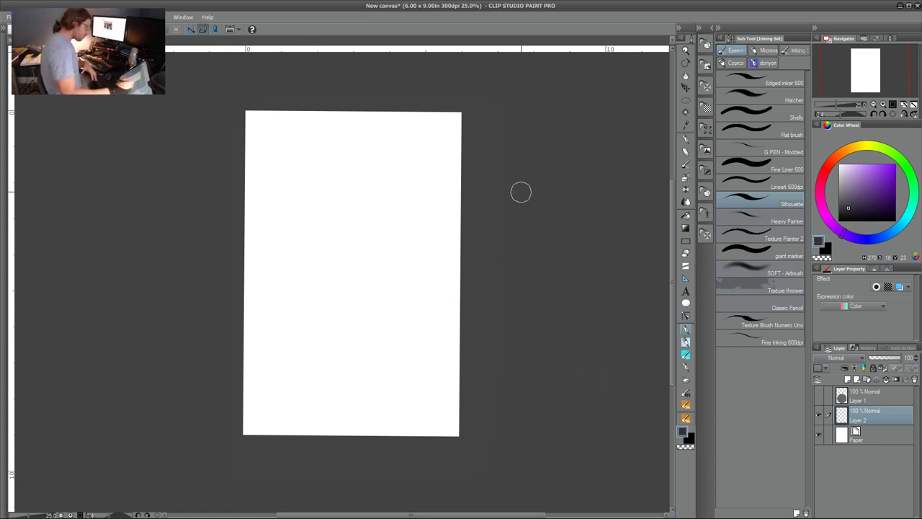
- Show and hide Layer 1 to preview its large circle against the blank page
{"action": "left_click", "coordinate": [879, 396]}
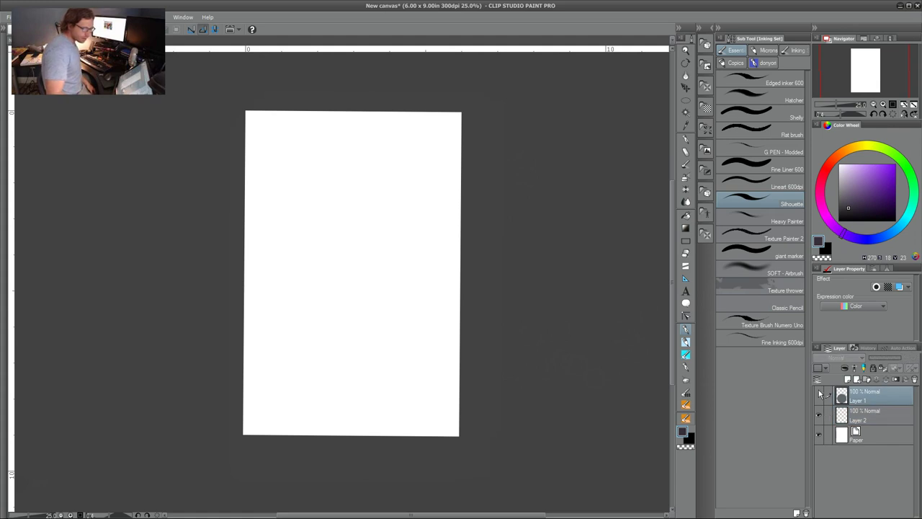
{"action": "left_click", "coordinate": [819, 395]}
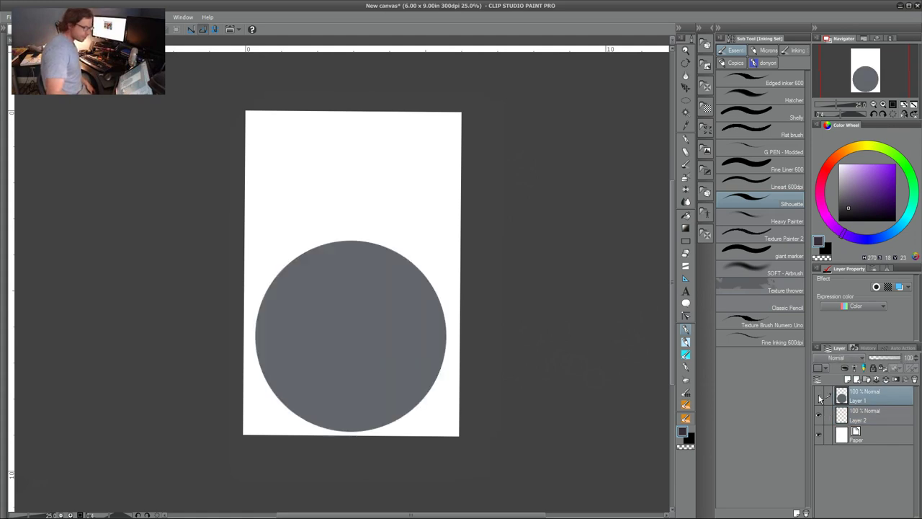
{"action": "left_click", "coordinate": [819, 396]}
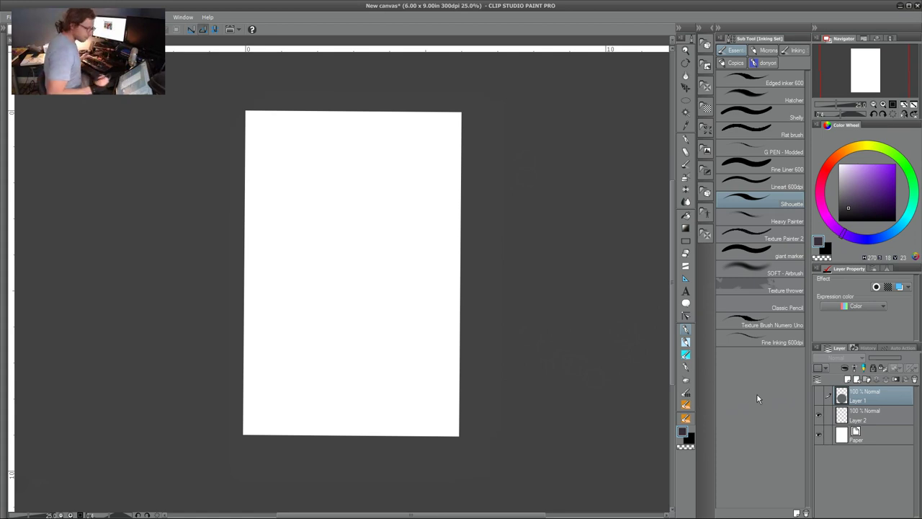
{"action": "left_click", "coordinate": [818, 395]}
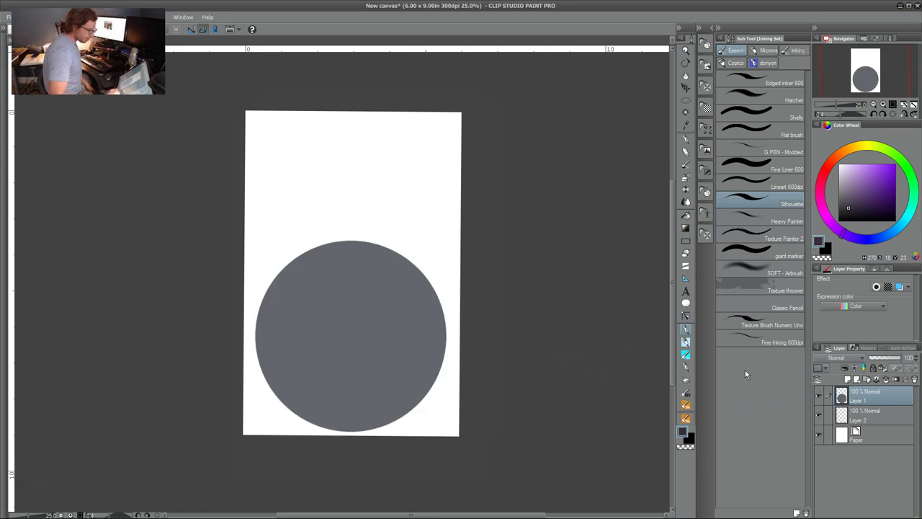
{"action": "left_click", "coordinate": [818, 395]}
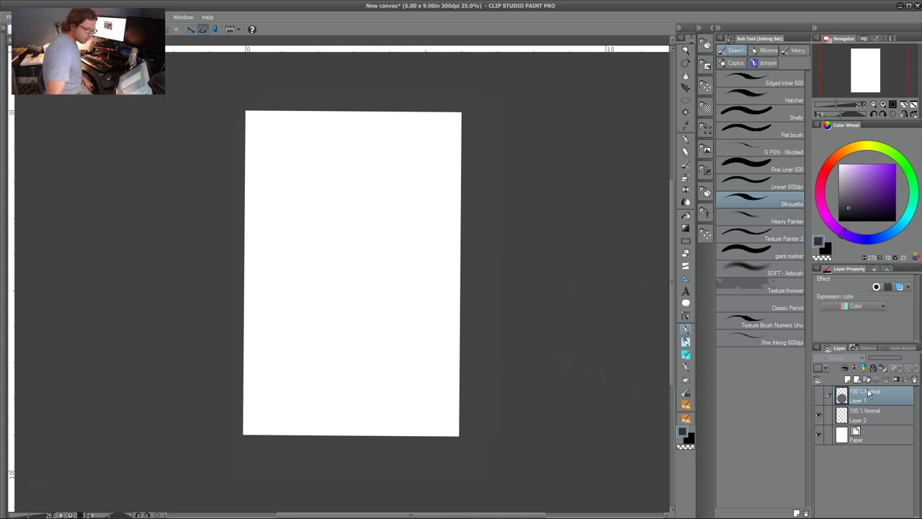
- On Layer 2, sketch a path whose edges converge from the lower part of the page to a point in the upper middle
{"action": "left_click", "coordinate": [874, 420]}
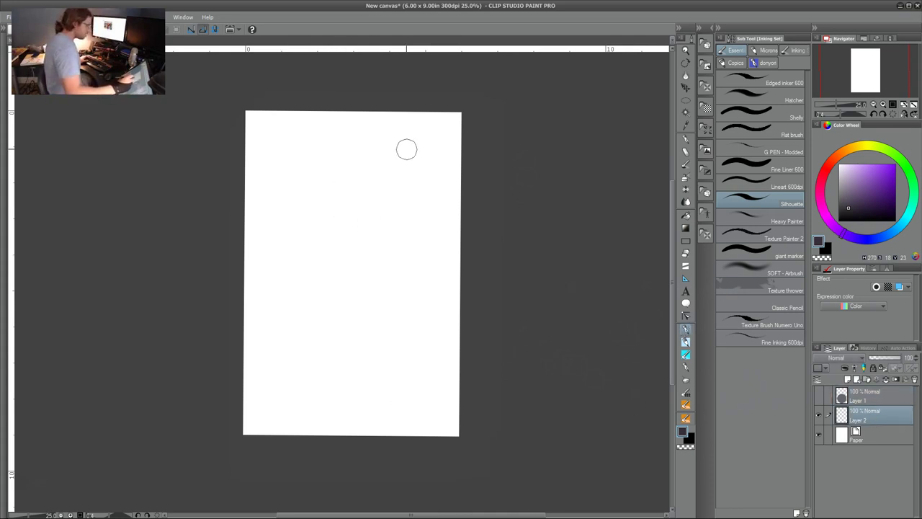
{"action": "left_click_drag", "start_coordinate": [345, 238], "coordinate": [346, 231]}
{"action": "key", "text": "ctrl+z"}
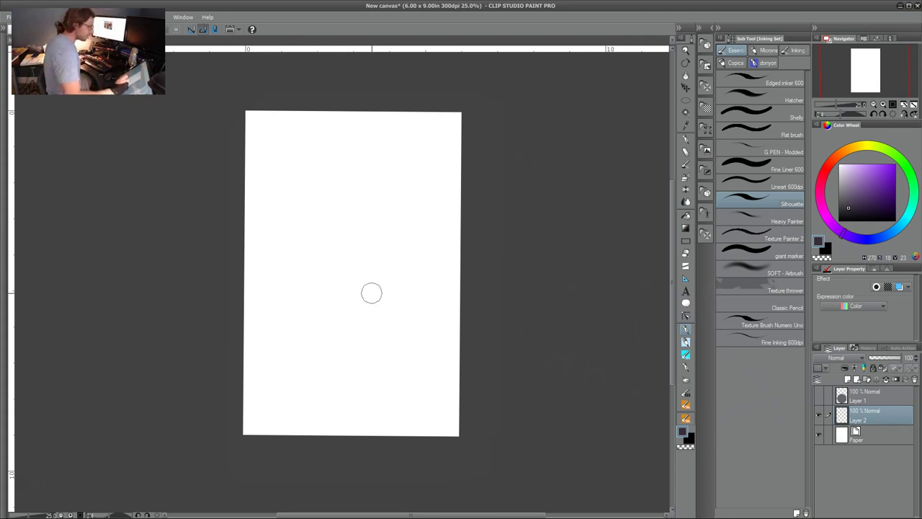
{"action": "left_click", "coordinate": [350, 185]}
{"action": "left_click_drag", "start_coordinate": [346, 180], "coordinate": [267, 376]}
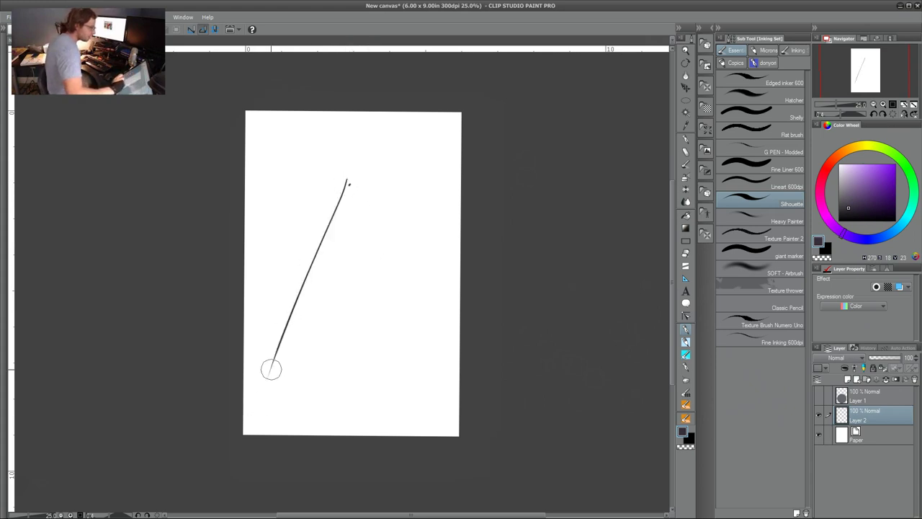
{"action": "left_click_drag", "start_coordinate": [354, 179], "coordinate": [407, 378]}
{"action": "mouse_move", "coordinate": [352, 176]}
{"action": "left_mouse_down"}
{"action": "mouse_move", "coordinate": [426, 358]}
{"action": "mouse_move", "coordinate": [323, 237]}
{"action": "mouse_move", "coordinate": [259, 385]}
{"action": "left_mouse_up"}
{"action": "mouse_move", "coordinate": [344, 186]}
{"action": "left_mouse_down"}
{"action": "mouse_move", "coordinate": [296, 267]}
{"action": "mouse_move", "coordinate": [248, 398]}
{"action": "left_mouse_up"}
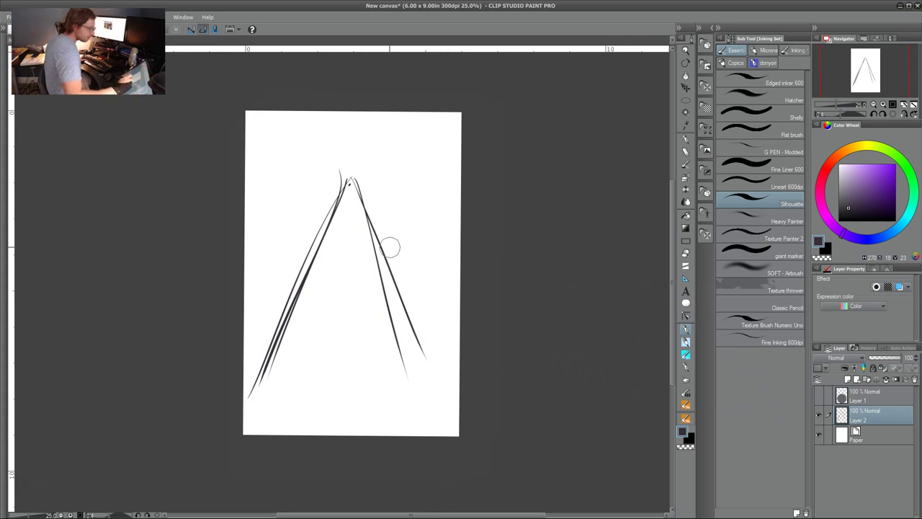
- Sketch tall vertical tree strokes along both sides of the page and a circle at the upper center edge
{"action": "mouse_move", "coordinate": [423, 358]}
{"action": "left_mouse_down"}
{"action": "mouse_move", "coordinate": [426, 321]}
{"action": "mouse_move", "coordinate": [434, 113]}
{"action": "mouse_move", "coordinate": [423, 336]}
{"action": "mouse_move", "coordinate": [433, 139]}
{"action": "mouse_move", "coordinate": [438, 318]}
{"action": "mouse_move", "coordinate": [433, 143]}
{"action": "mouse_move", "coordinate": [405, 240]}
{"action": "left_mouse_up"}
{"action": "mouse_move", "coordinate": [411, 137]}
{"action": "left_mouse_down"}
{"action": "mouse_move", "coordinate": [393, 208]}
{"action": "mouse_move", "coordinate": [409, 136]}
{"action": "left_mouse_up"}
{"action": "left_click_drag", "start_coordinate": [253, 351], "coordinate": [248, 115]}
{"action": "mouse_move", "coordinate": [258, 309]}
{"action": "left_mouse_down"}
{"action": "mouse_move", "coordinate": [254, 103]}
{"action": "mouse_move", "coordinate": [270, 142]}
{"action": "mouse_move", "coordinate": [264, 108]}
{"action": "mouse_move", "coordinate": [268, 157]}
{"action": "left_mouse_up"}
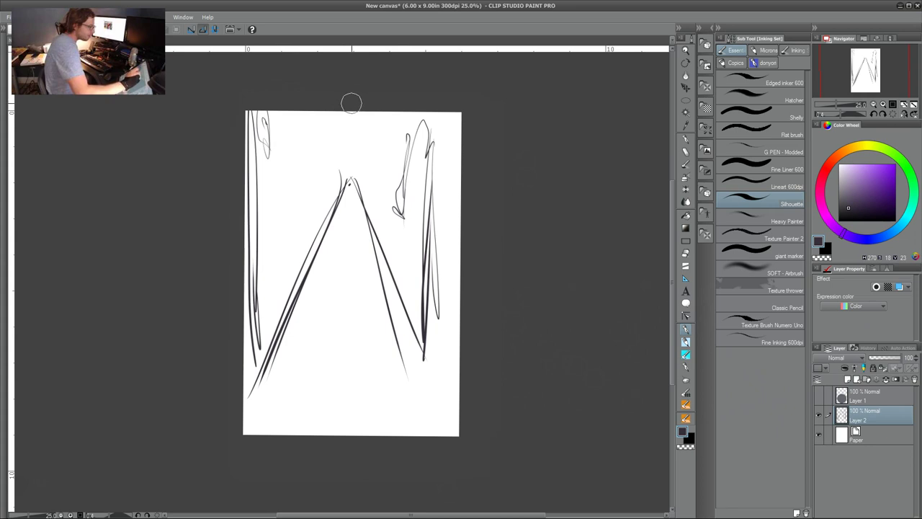
{"action": "mouse_move", "coordinate": [350, 94]}
{"action": "left_mouse_down"}
{"action": "mouse_move", "coordinate": [366, 130]}
{"action": "mouse_move", "coordinate": [358, 101]}
{"action": "left_mouse_up"}
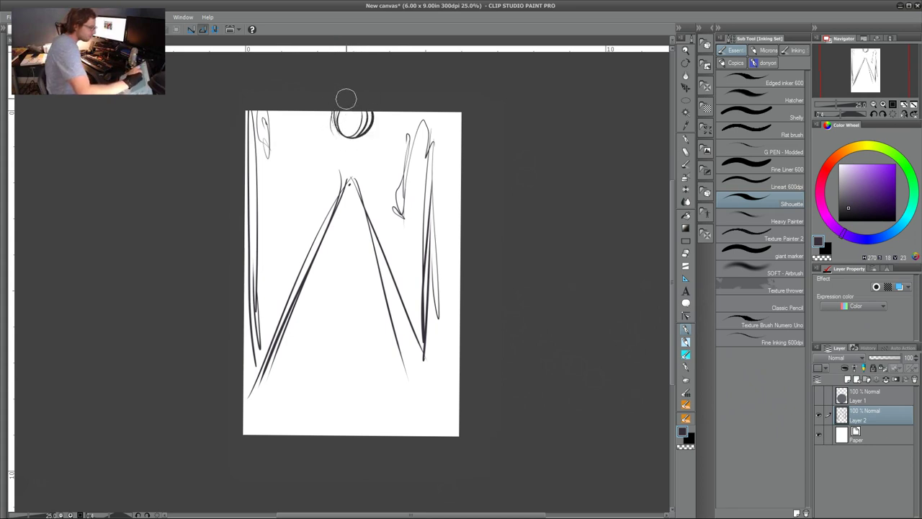
{"action": "left_click_drag", "start_coordinate": [277, 286], "coordinate": [276, 222]}
{"action": "left_click_drag", "start_coordinate": [272, 137], "coordinate": [278, 273]}
{"action": "left_click_drag", "start_coordinate": [285, 113], "coordinate": [276, 273]}
- Add distant tree trunks on both sides of the circle with loose vertical strokes in a lighter greyish purple
{"action": "left_click", "coordinate": [849, 199]}
{"action": "left_click_drag", "start_coordinate": [849, 198], "coordinate": [854, 187]}
{"action": "left_click_drag", "start_coordinate": [407, 210], "coordinate": [407, 255]}
{"action": "mouse_move", "coordinate": [392, 118]}
{"action": "left_mouse_down"}
{"action": "mouse_move", "coordinate": [389, 209]}
{"action": "mouse_move", "coordinate": [376, 180]}
{"action": "left_mouse_up"}
{"action": "left_click", "coordinate": [845, 175]}
{"action": "left_click_drag", "start_coordinate": [315, 116], "coordinate": [314, 216]}
{"action": "mouse_move", "coordinate": [296, 108]}
{"action": "left_mouse_down"}
{"action": "mouse_move", "coordinate": [299, 222]}
{"action": "mouse_move", "coordinate": [281, 249]}
{"action": "left_mouse_up"}
{"action": "left_click_drag", "start_coordinate": [259, 136], "coordinate": [271, 274]}
{"action": "left_click_drag", "start_coordinate": [289, 122], "coordinate": [304, 196]}
{"action": "mouse_move", "coordinate": [317, 116]}
{"action": "left_mouse_down"}
{"action": "mouse_move", "coordinate": [320, 177]}
{"action": "mouse_move", "coordinate": [333, 174]}
{"action": "left_mouse_up"}
- Strengthen the foreground trees on both sides with heavy near-black strokes using H 270, S 18, V 13
{"action": "left_click", "coordinate": [842, 218]}
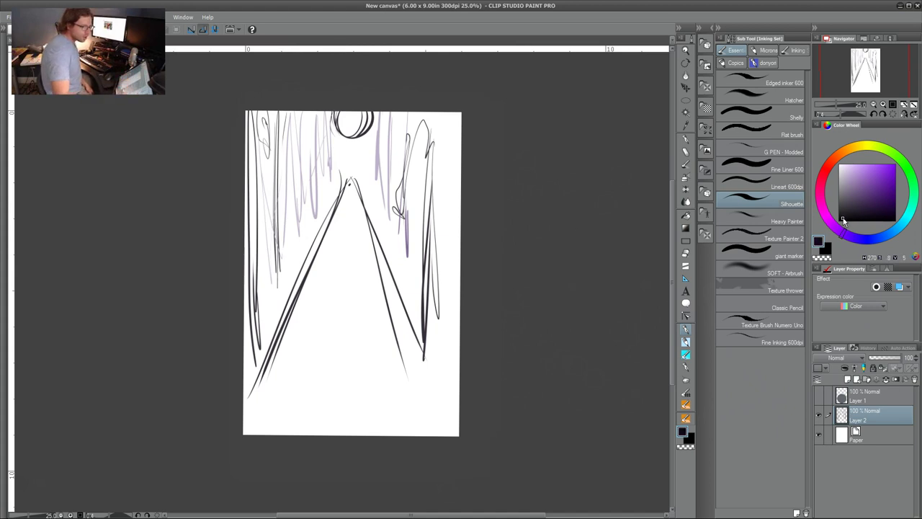
{"action": "left_click_drag", "start_coordinate": [444, 330], "coordinate": [432, 364]}
{"action": "left_click_drag", "start_coordinate": [449, 115], "coordinate": [432, 356]}
{"action": "left_click_drag", "start_coordinate": [442, 169], "coordinate": [432, 317]}
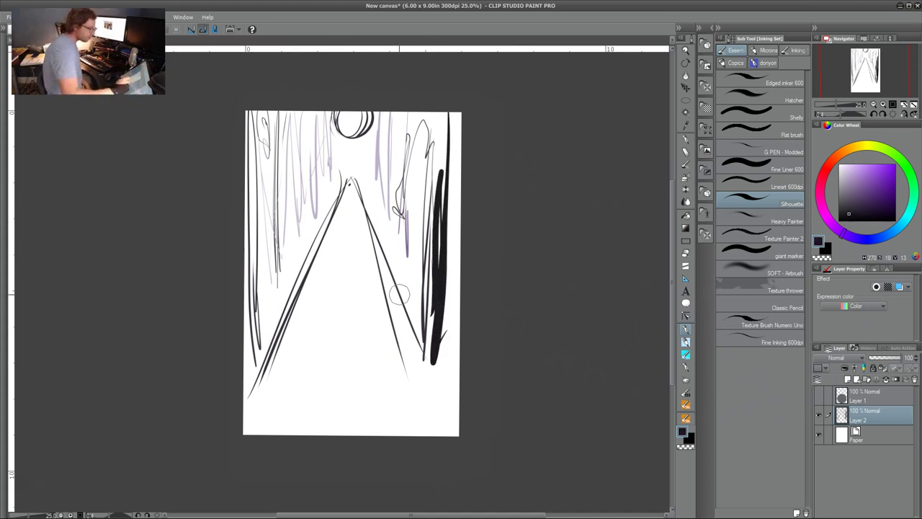
{"action": "left_click_drag", "start_coordinate": [266, 306], "coordinate": [256, 173]}
{"action": "mouse_move", "coordinate": [256, 115]}
{"action": "left_mouse_down"}
{"action": "mouse_move", "coordinate": [266, 324]}
{"action": "mouse_move", "coordinate": [268, 272]}
{"action": "left_mouse_up"}
{"action": "mouse_move", "coordinate": [261, 133]}
{"action": "left_mouse_down"}
{"action": "mouse_move", "coordinate": [288, 220]}
{"action": "mouse_move", "coordinate": [294, 203]}
{"action": "mouse_move", "coordinate": [296, 279]}
{"action": "left_mouse_up"}
- Sketch dark outlines for the inner trees and small foliage and rock details along both path edges
{"action": "mouse_move", "coordinate": [443, 173]}
{"action": "left_mouse_down"}
{"action": "mouse_move", "coordinate": [405, 155]}
{"action": "mouse_move", "coordinate": [406, 252]}
{"action": "left_mouse_up"}
{"action": "mouse_move", "coordinate": [403, 121]}
{"action": "left_mouse_down"}
{"action": "mouse_move", "coordinate": [396, 229]}
{"action": "mouse_move", "coordinate": [392, 127]}
{"action": "mouse_move", "coordinate": [389, 167]}
{"action": "left_mouse_up"}
{"action": "left_click_drag", "start_coordinate": [382, 119], "coordinate": [378, 219]}
{"action": "left_click_drag", "start_coordinate": [295, 122], "coordinate": [299, 195]}
{"action": "mouse_move", "coordinate": [282, 306]}
{"action": "left_mouse_down"}
{"action": "mouse_move", "coordinate": [304, 273]}
{"action": "mouse_move", "coordinate": [288, 288]}
{"action": "left_mouse_up"}
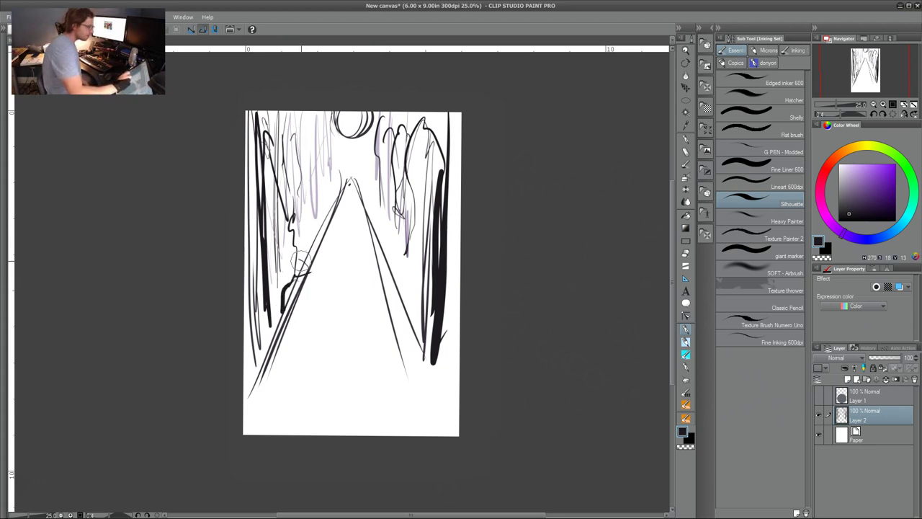
{"action": "mouse_move", "coordinate": [280, 322]}
{"action": "left_mouse_down"}
{"action": "mouse_move", "coordinate": [295, 333]}
{"action": "mouse_move", "coordinate": [286, 346]}
{"action": "left_mouse_up"}
{"action": "mouse_move", "coordinate": [368, 223]}
{"action": "left_mouse_down"}
{"action": "mouse_move", "coordinate": [370, 232]}
{"action": "mouse_move", "coordinate": [372, 214]}
{"action": "left_mouse_up"}
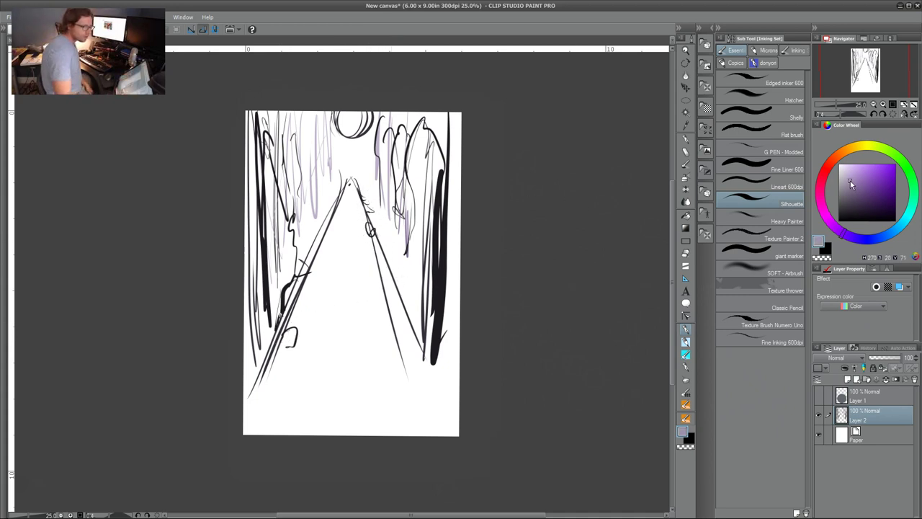
- With light purple (H 270, S 18, V 77), sketch growth along the path edges and fill a solid band across the page bottom
{"action": "left_click_drag", "start_coordinate": [356, 184], "coordinate": [369, 212]}
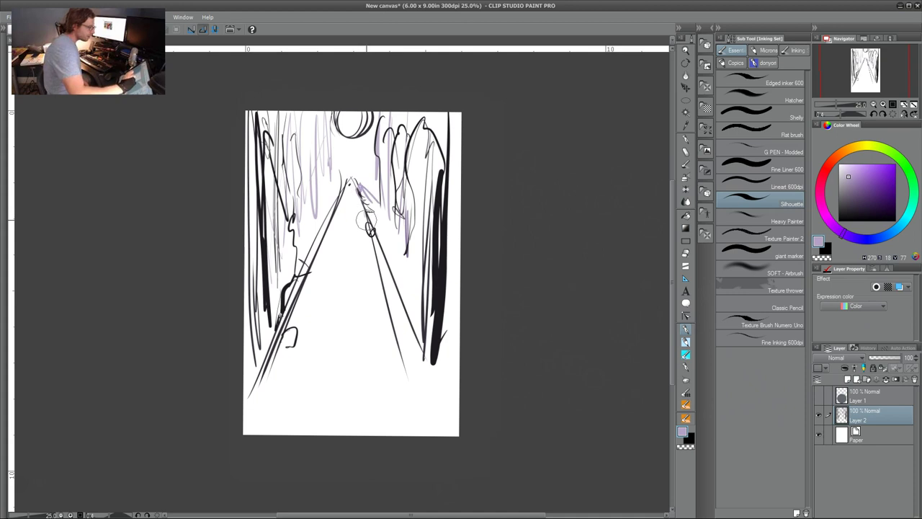
{"action": "left_click_drag", "start_coordinate": [380, 280], "coordinate": [392, 302]}
{"action": "left_click_drag", "start_coordinate": [345, 180], "coordinate": [328, 194]}
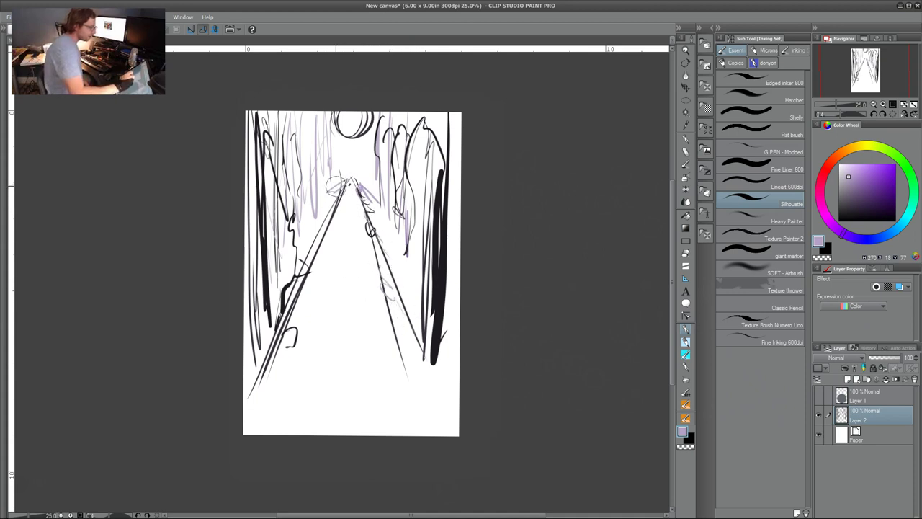
{"action": "mouse_move", "coordinate": [317, 234]}
{"action": "left_mouse_down"}
{"action": "mouse_move", "coordinate": [334, 189]}
{"action": "mouse_move", "coordinate": [311, 224]}
{"action": "mouse_move", "coordinate": [325, 165]}
{"action": "mouse_move", "coordinate": [313, 127]}
{"action": "left_mouse_up"}
{"action": "left_click_drag", "start_coordinate": [254, 364], "coordinate": [245, 389]}
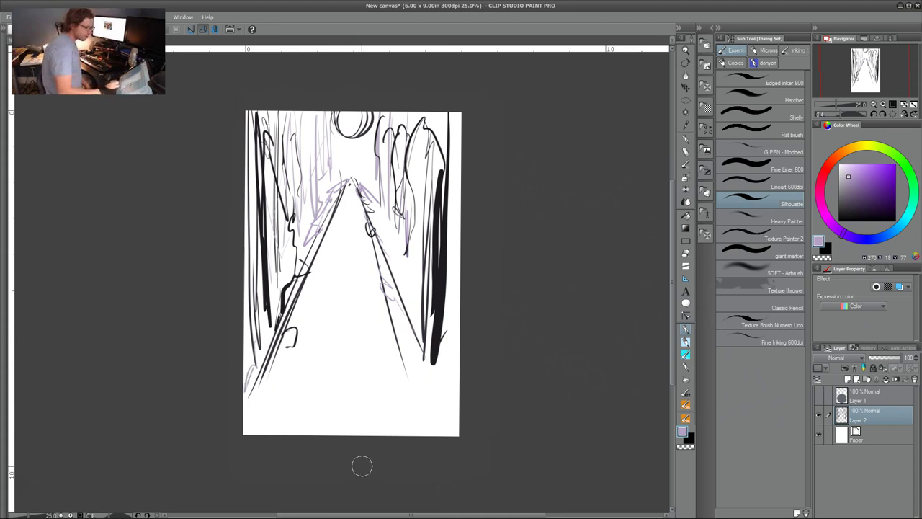
{"action": "left_click_drag", "start_coordinate": [400, 310], "coordinate": [449, 412]}
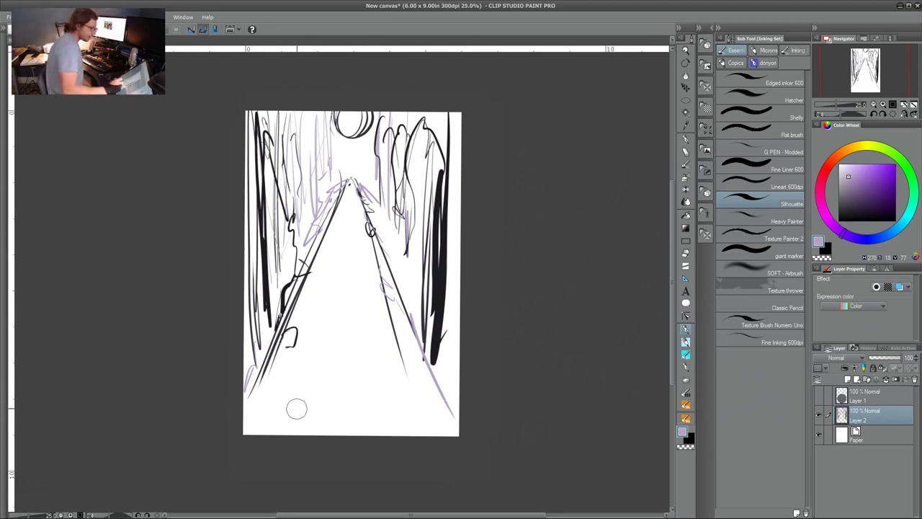
{"action": "mouse_move", "coordinate": [263, 382]}
{"action": "left_mouse_down"}
{"action": "mouse_move", "coordinate": [366, 396]}
{"action": "mouse_move", "coordinate": [239, 405]}
{"action": "mouse_move", "coordinate": [278, 430]}
{"action": "mouse_move", "coordinate": [292, 384]}
{"action": "mouse_move", "coordinate": [422, 407]}
{"action": "mouse_move", "coordinate": [432, 400]}
{"action": "mouse_move", "coordinate": [336, 382]}
{"action": "mouse_move", "coordinate": [255, 426]}
{"action": "mouse_move", "coordinate": [284, 401]}
{"action": "mouse_move", "coordinate": [336, 426]}
{"action": "mouse_move", "coordinate": [391, 393]}
{"action": "mouse_move", "coordinate": [414, 424]}
{"action": "mouse_move", "coordinate": [448, 401]}
{"action": "mouse_move", "coordinate": [425, 434]}
{"action": "mouse_move", "coordinate": [456, 382]}
{"action": "mouse_move", "coordinate": [282, 385]}
{"action": "mouse_move", "coordinate": [247, 401]}
{"action": "mouse_move", "coordinate": [298, 365]}
{"action": "left_mouse_up"}
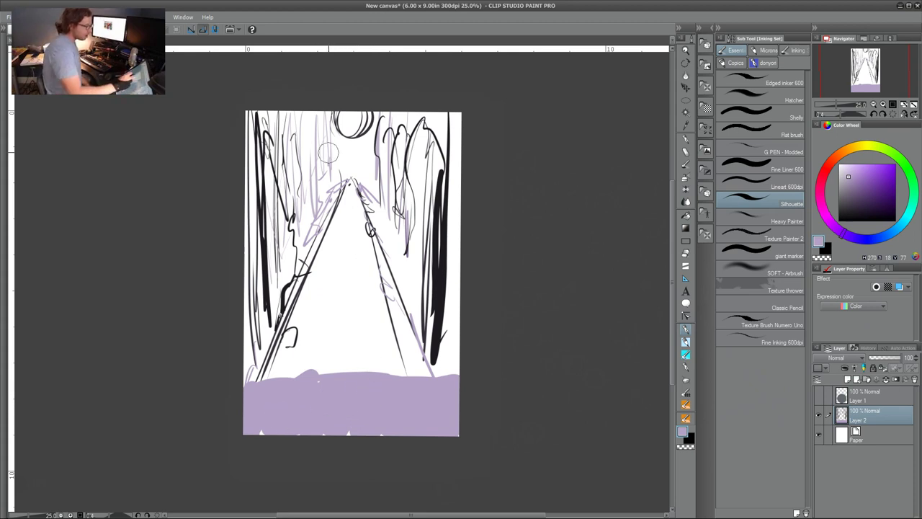
- Show Layer 1 and move its grey circle up to the middle of the page
{"action": "left_click", "coordinate": [818, 396]}
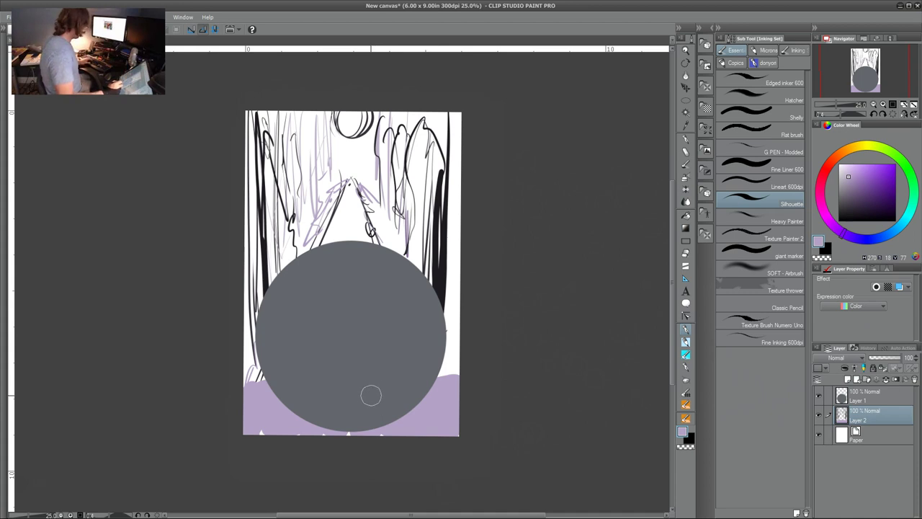
{"action": "key", "text": "k"}
{"action": "mouse_move", "coordinate": [362, 350]}
{"action": "left_mouse_down"}
{"action": "mouse_move", "coordinate": [350, 273]}
{"action": "mouse_move", "coordinate": [360, 324]}
{"action": "mouse_move", "coordinate": [372, 326]}
{"action": "mouse_move", "coordinate": [346, 312]}
{"action": "mouse_move", "coordinate": [347, 244]}
{"action": "left_mouse_up"}
{"action": "left_click", "coordinate": [867, 400]}
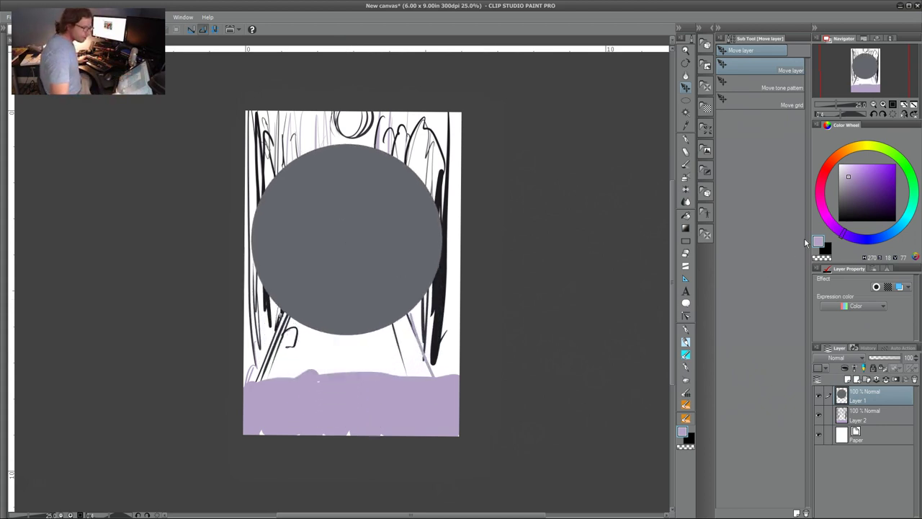
- Open the Hue/Saturation/Luminosity correction for Layer 1 and shift the circle's hue to 137
{"action": "key", "text": "ctrl+u"}
{"action": "left_click_drag", "start_coordinate": [654, 310], "coordinate": [692, 330]}
{"action": "left_click", "coordinate": [639, 308]}
{"action": "mouse_move", "coordinate": [597, 306]}
{"action": "left_mouse_down"}
{"action": "mouse_move", "coordinate": [570, 308]}
{"action": "mouse_move", "coordinate": [612, 307]}
{"action": "left_mouse_up"}
{"action": "left_click", "coordinate": [719, 309]}
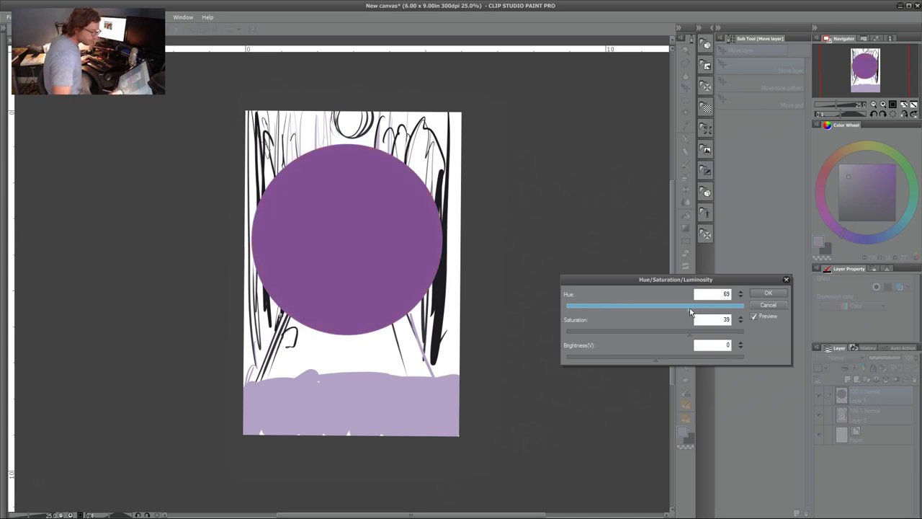
{"action": "left_click_drag", "start_coordinate": [676, 308], "coordinate": [745, 307]}
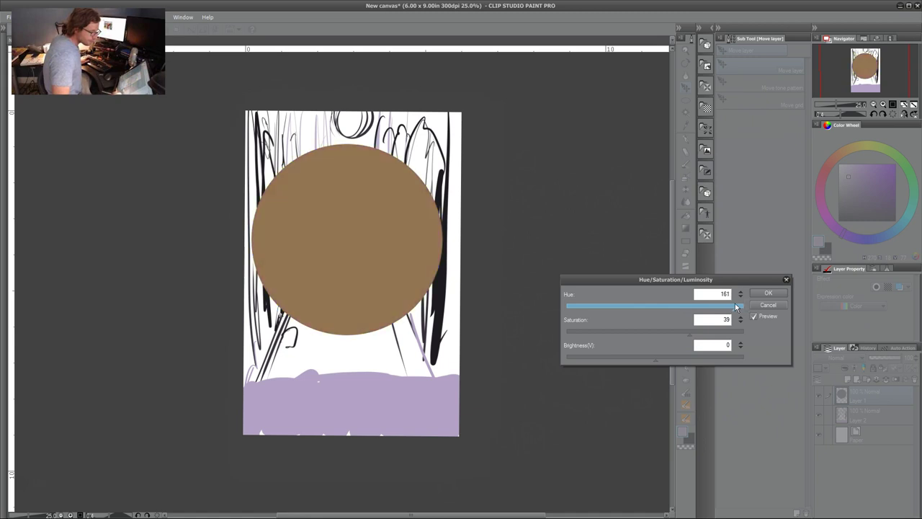
{"action": "left_click", "coordinate": [694, 332]}
{"action": "left_click_drag", "start_coordinate": [693, 336], "coordinate": [723, 312]}
{"action": "left_click", "coordinate": [733, 309]}
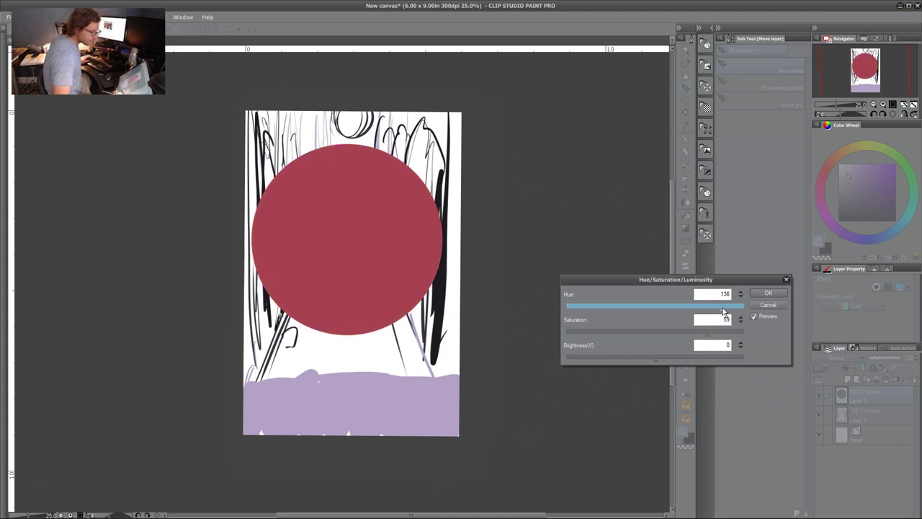
{"action": "left_click_drag", "start_coordinate": [724, 309], "coordinate": [723, 310]}
- Set the circle's saturation to 20, raise its brightness slightly and apply the color correction
{"action": "left_click", "coordinate": [652, 333]}
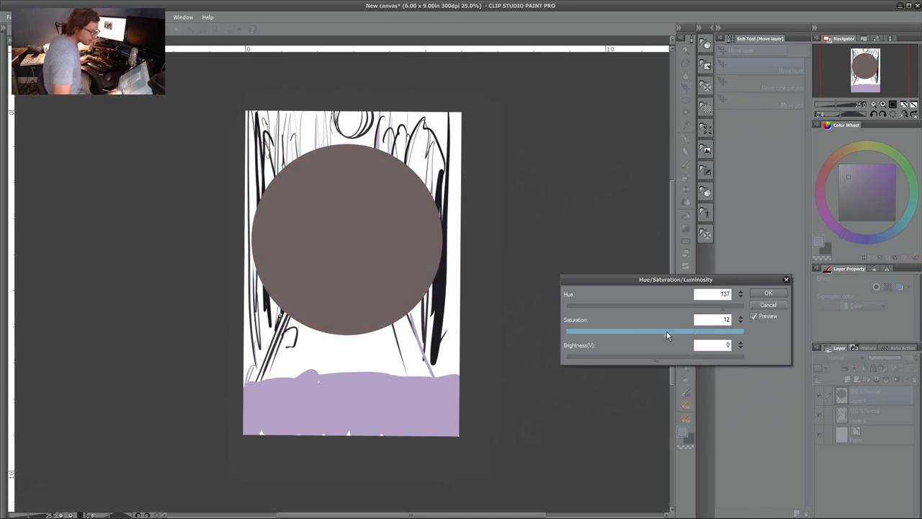
{"action": "left_click_drag", "start_coordinate": [674, 333], "coordinate": [672, 333]}
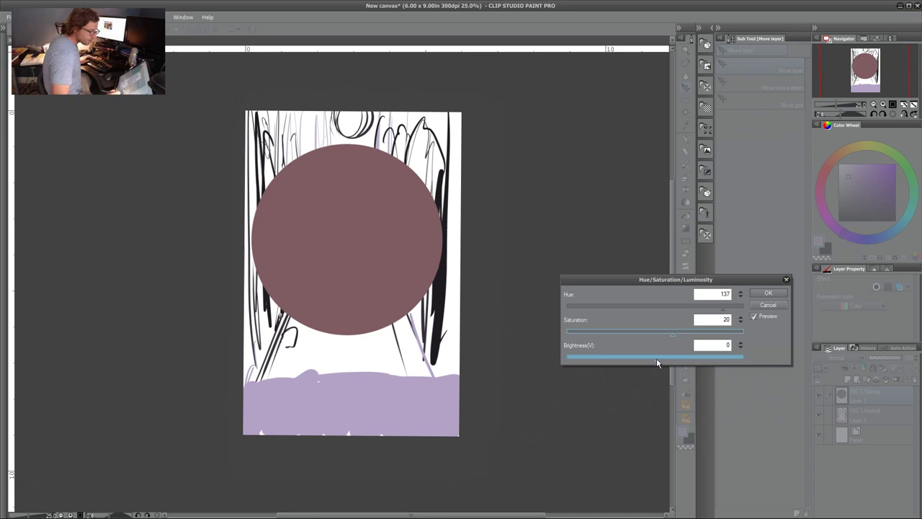
{"action": "left_click", "coordinate": [667, 357]}
{"action": "left_click", "coordinate": [768, 293]}
- Lower the opacity of Layer 1 to 81 percent so the sketch shows through the circle
{"action": "left_click", "coordinate": [896, 360]}
{"action": "mouse_move", "coordinate": [897, 360]}
{"action": "left_mouse_down"}
{"action": "mouse_move", "coordinate": [879, 360]}
{"action": "mouse_move", "coordinate": [896, 365]}
{"action": "left_mouse_up"}
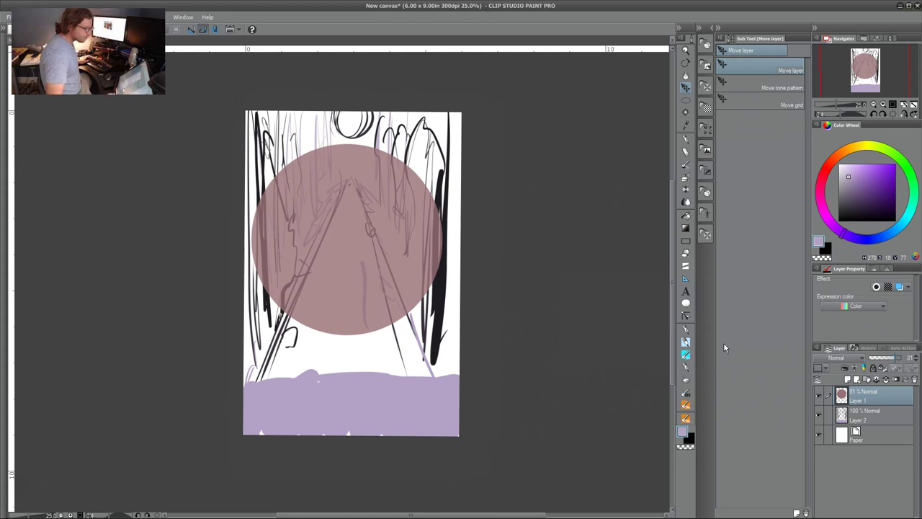
{"action": "left_click", "coordinate": [877, 393]}
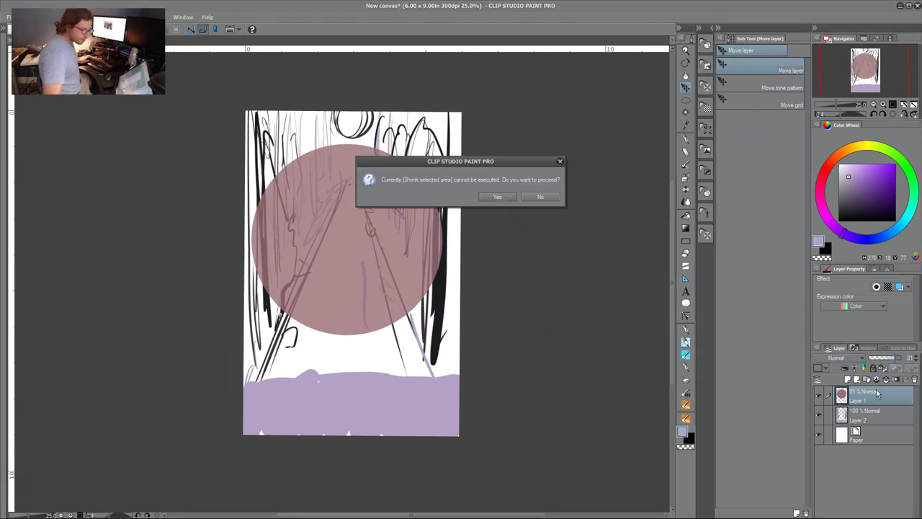
{"action": "left_click", "coordinate": [504, 198]}
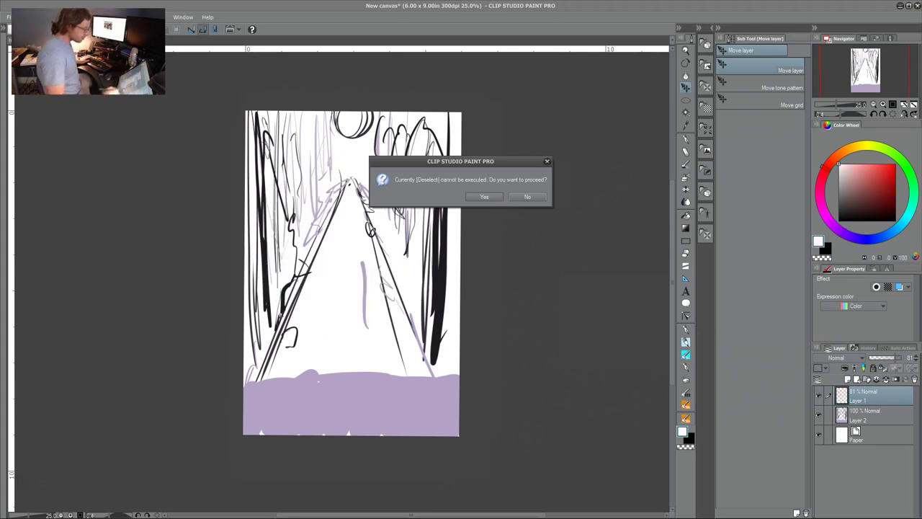
{"action": "left_click", "coordinate": [527, 197]}
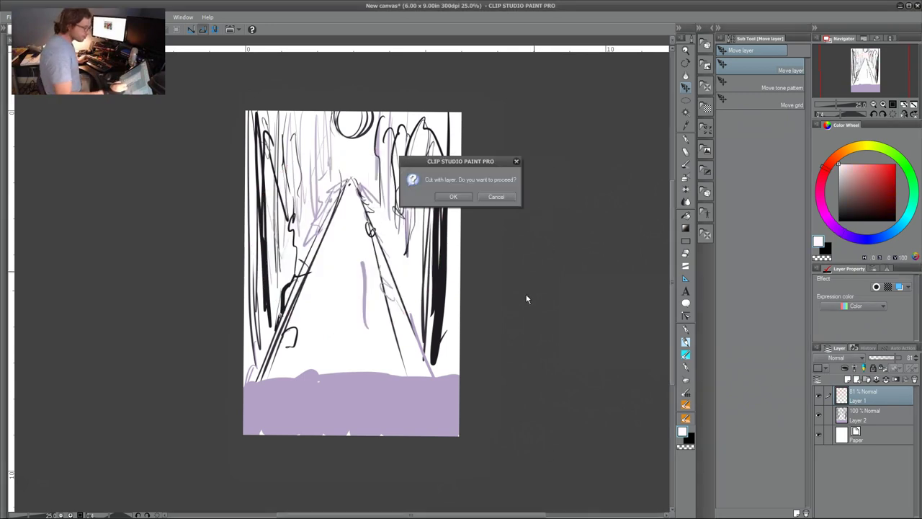
{"action": "left_click", "coordinate": [502, 198]}
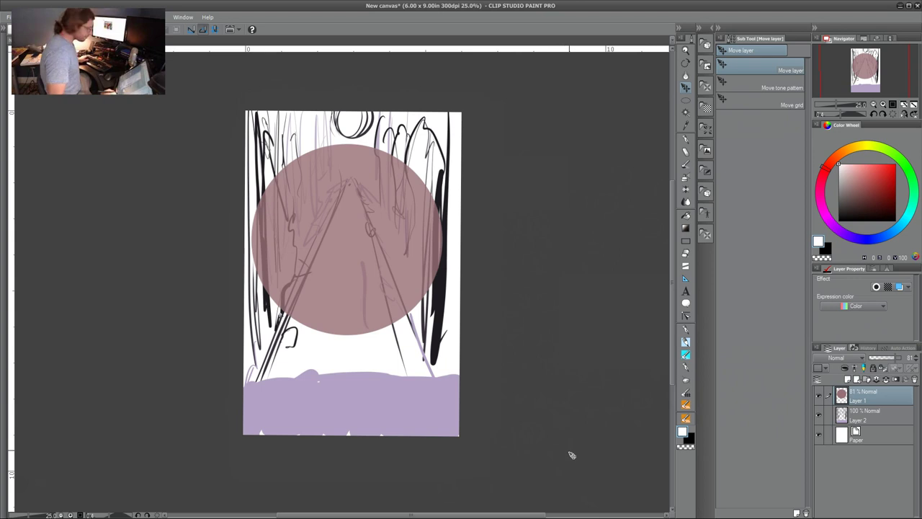
- Add a new layer above Layer 1 and ready the Silhouette inking brush in black
{"action": "left_click", "coordinate": [847, 379]}
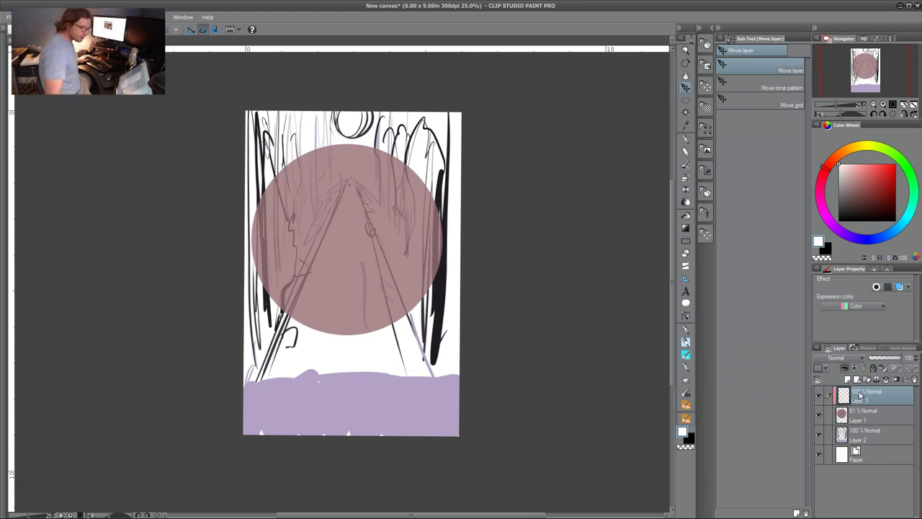
{"action": "left_click", "coordinate": [847, 218]}
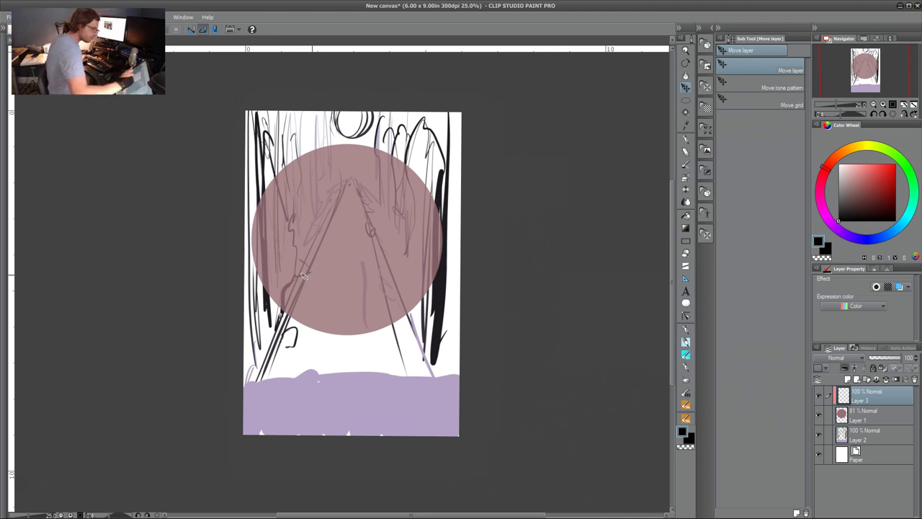
{"action": "left_click", "coordinate": [688, 331]}
- Hand-letter "Freshman" along the circle's upper curve, try "Hunt" in the lower part and undo that second word
{"action": "mouse_move", "coordinate": [269, 211]}
{"action": "left_mouse_down"}
{"action": "mouse_move", "coordinate": [274, 229]}
{"action": "mouse_move", "coordinate": [278, 175]}
{"action": "mouse_move", "coordinate": [289, 189]}
{"action": "mouse_move", "coordinate": [333, 160]}
{"action": "mouse_move", "coordinate": [340, 171]}
{"action": "mouse_move", "coordinate": [390, 178]}
{"action": "mouse_move", "coordinate": [421, 203]}
{"action": "left_mouse_up"}
{"action": "mouse_move", "coordinate": [282, 249]}
{"action": "left_mouse_down"}
{"action": "mouse_move", "coordinate": [270, 291]}
{"action": "mouse_move", "coordinate": [303, 292]}
{"action": "mouse_move", "coordinate": [328, 306]}
{"action": "mouse_move", "coordinate": [351, 292]}
{"action": "left_mouse_up"}
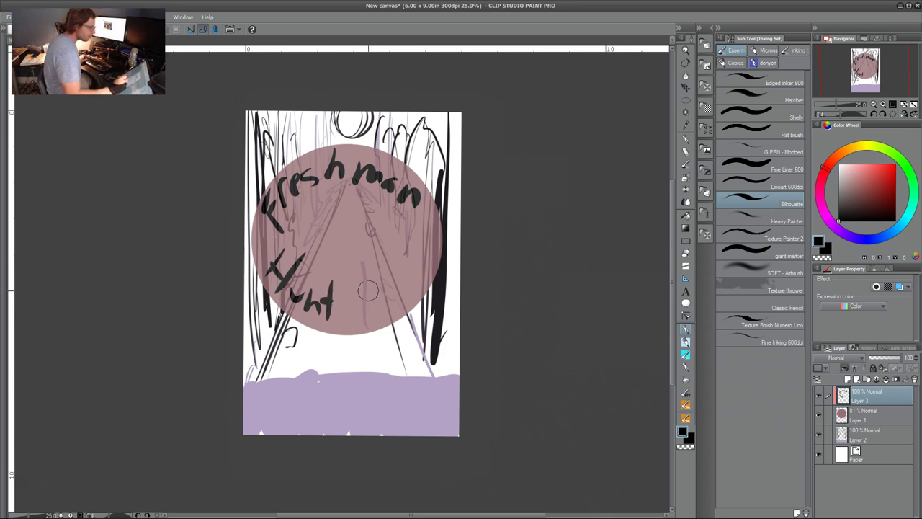
{"action": "key", "text": "ctrl+z"}
{"action": "key", "text": "ctrl+z"}
{"action": "key", "text": "ctrl+z"}
{"action": "key", "text": "ctrl+z"}
{"action": "key", "text": "ctrl+z"}
{"action": "key", "text": "ctrl+z"}
{"action": "key", "text": "ctrl+z"}
{"action": "key", "text": "ctrl+z"}
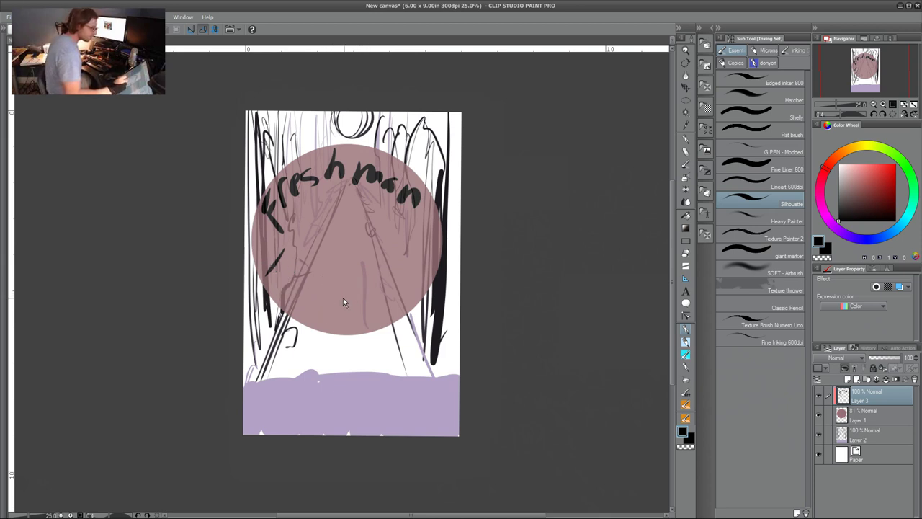
- Hand-letter "HUNT" in large, widely spaced black capitals along the circle's lower curve
{"action": "left_click_drag", "start_coordinate": [294, 271], "coordinate": [283, 295]}
{"action": "mouse_move", "coordinate": [311, 253]}
{"action": "left_mouse_down"}
{"action": "mouse_move", "coordinate": [301, 312]}
{"action": "mouse_move", "coordinate": [308, 280]}
{"action": "left_mouse_up"}
{"action": "mouse_move", "coordinate": [324, 287]}
{"action": "left_mouse_down"}
{"action": "mouse_move", "coordinate": [335, 324]}
{"action": "mouse_move", "coordinate": [350, 280]}
{"action": "mouse_move", "coordinate": [356, 315]}
{"action": "left_mouse_up"}
{"action": "mouse_move", "coordinate": [369, 309]}
{"action": "left_mouse_down"}
{"action": "mouse_move", "coordinate": [374, 272]}
{"action": "mouse_move", "coordinate": [392, 265]}
{"action": "left_mouse_up"}
{"action": "mouse_move", "coordinate": [412, 260]}
{"action": "left_mouse_down"}
{"action": "mouse_move", "coordinate": [408, 291]}
{"action": "mouse_move", "coordinate": [430, 242]}
{"action": "left_mouse_up"}
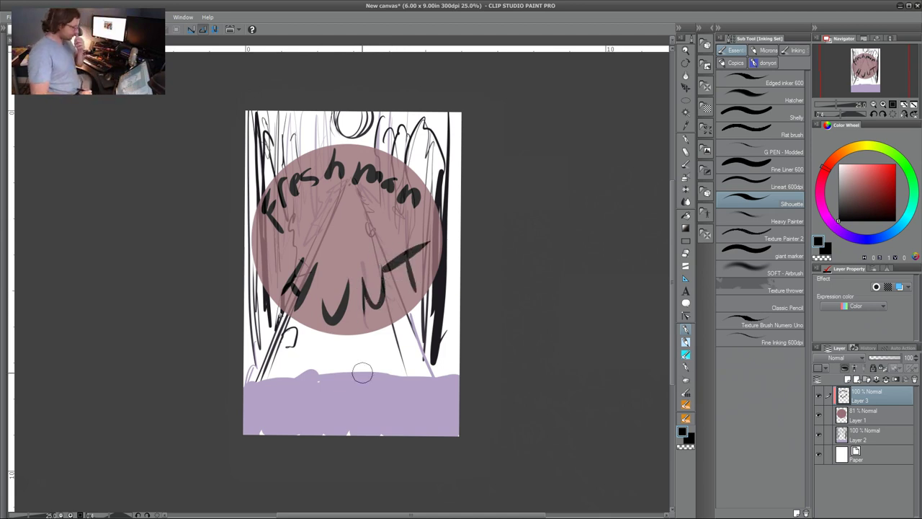
- Try a scribbled black emblem in the middle of the circle between the two words, and undo it
{"action": "mouse_move", "coordinate": [360, 213]}
{"action": "left_mouse_down"}
{"action": "mouse_move", "coordinate": [338, 215]}
{"action": "mouse_move", "coordinate": [340, 229]}
{"action": "mouse_move", "coordinate": [337, 219]}
{"action": "mouse_move", "coordinate": [363, 237]}
{"action": "mouse_move", "coordinate": [357, 211]}
{"action": "mouse_move", "coordinate": [353, 245]}
{"action": "left_mouse_up"}
{"action": "mouse_move", "coordinate": [345, 200]}
{"action": "left_mouse_down"}
{"action": "mouse_move", "coordinate": [359, 237]}
{"action": "mouse_move", "coordinate": [335, 223]}
{"action": "mouse_move", "coordinate": [364, 240]}
{"action": "left_mouse_up"}
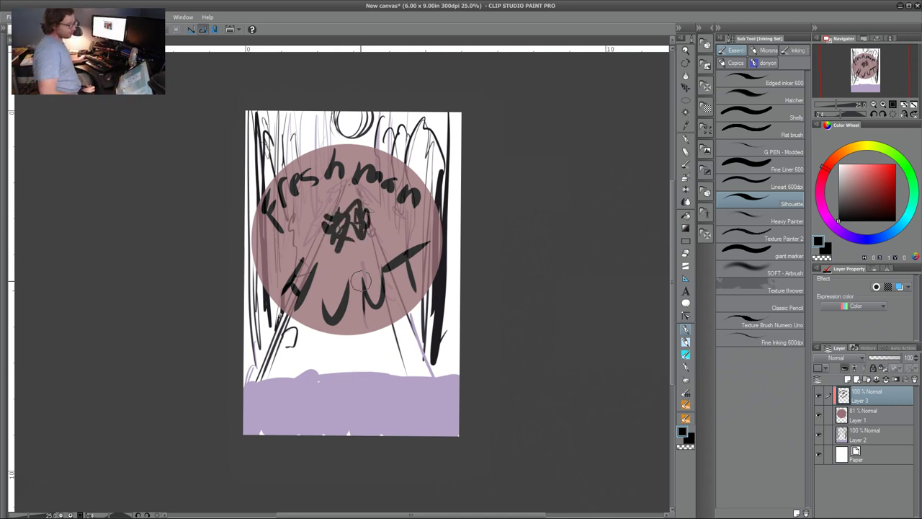
{"action": "key", "text": "ctrl+z"}
{"action": "key", "text": "ctrl+z"}
{"action": "key", "text": "ctrl+z"}
{"action": "key", "text": "ctrl+z"}
{"action": "key", "text": "ctrl+z"}
{"action": "key", "text": "ctrl+z"}
{"action": "key", "text": "ctrl+z"}
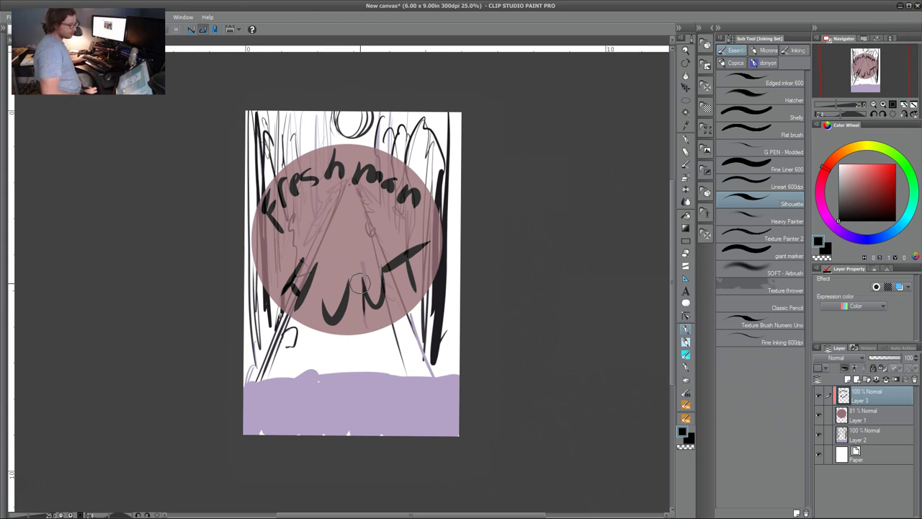
- Choose a dark red (H 0, S 82, V 68) and add a new layer directly above Layer 2
{"action": "left_click_drag", "start_coordinate": [876, 195], "coordinate": [885, 186]}
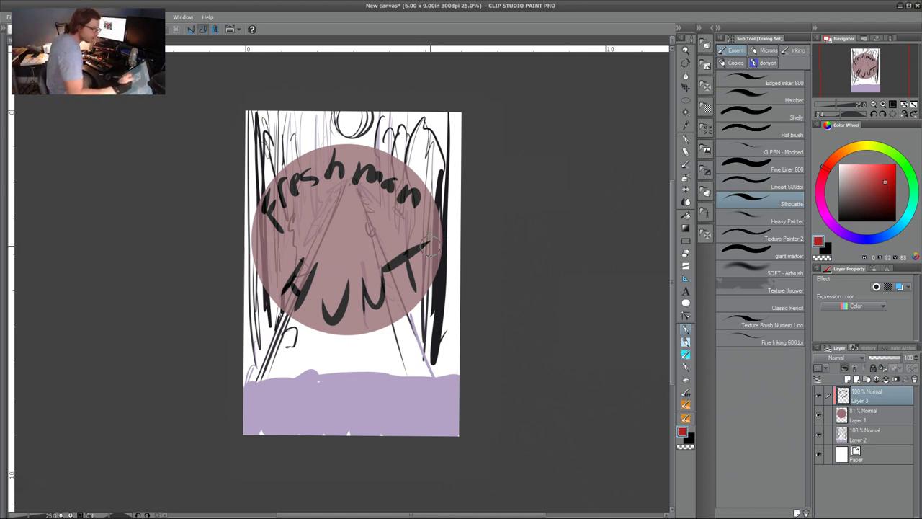
{"action": "left_click", "coordinate": [880, 435]}
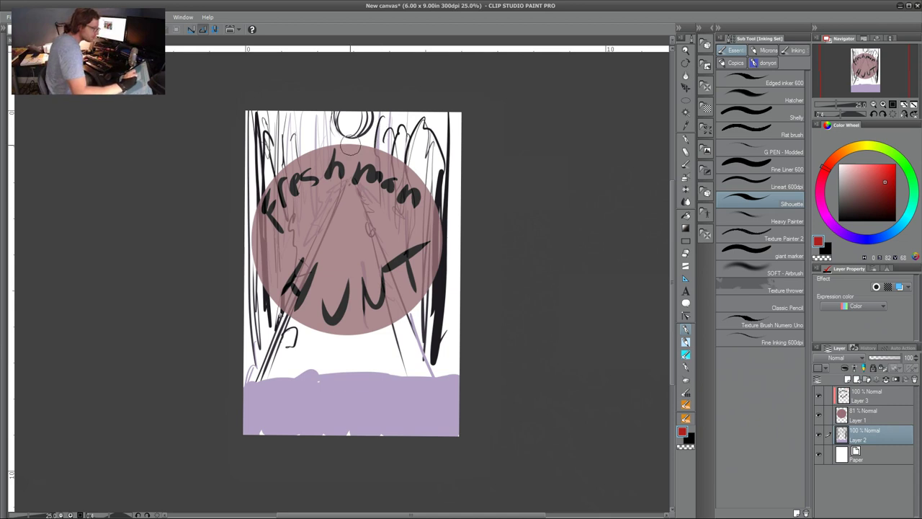
{"action": "key", "text": "ctrl+shift+n"}
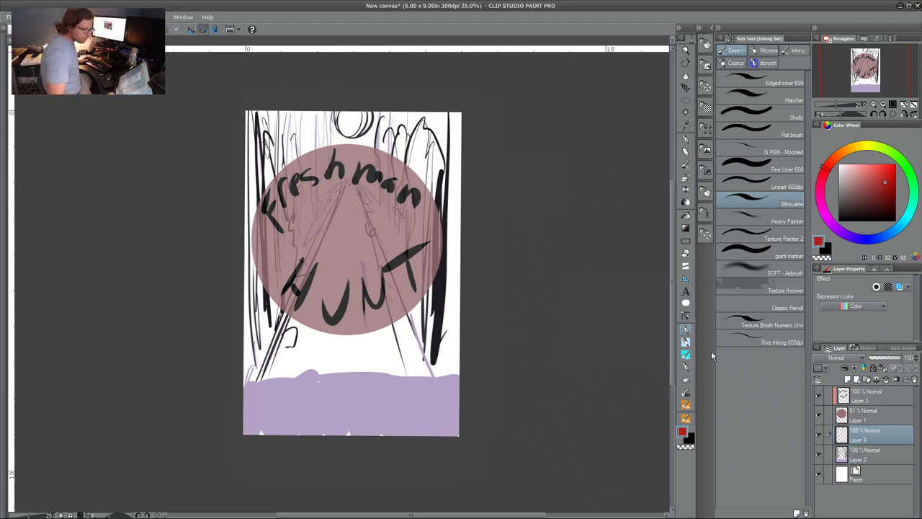
- Sketch a red face behind the circle, with a long nose and two eyes across the treetops
{"action": "mouse_move", "coordinate": [340, 119]}
{"action": "left_mouse_down"}
{"action": "mouse_move", "coordinate": [329, 134]}
{"action": "mouse_move", "coordinate": [338, 141]}
{"action": "left_mouse_up"}
{"action": "mouse_move", "coordinate": [346, 222]}
{"action": "left_mouse_down"}
{"action": "mouse_move", "coordinate": [375, 215]}
{"action": "mouse_move", "coordinate": [353, 224]}
{"action": "mouse_move", "coordinate": [372, 154]}
{"action": "mouse_move", "coordinate": [371, 117]}
{"action": "mouse_move", "coordinate": [450, 124]}
{"action": "left_mouse_up"}
{"action": "mouse_move", "coordinate": [315, 119]}
{"action": "left_mouse_down"}
{"action": "mouse_move", "coordinate": [262, 124]}
{"action": "mouse_move", "coordinate": [275, 139]}
{"action": "mouse_move", "coordinate": [317, 133]}
{"action": "left_mouse_up"}
{"action": "mouse_move", "coordinate": [417, 144]}
{"action": "left_mouse_down"}
{"action": "mouse_move", "coordinate": [439, 128]}
{"action": "mouse_move", "coordinate": [411, 136]}
{"action": "mouse_move", "coordinate": [415, 115]}
{"action": "mouse_move", "coordinate": [404, 140]}
{"action": "left_mouse_up"}
{"action": "left_click_drag", "start_coordinate": [299, 134], "coordinate": [291, 123]}
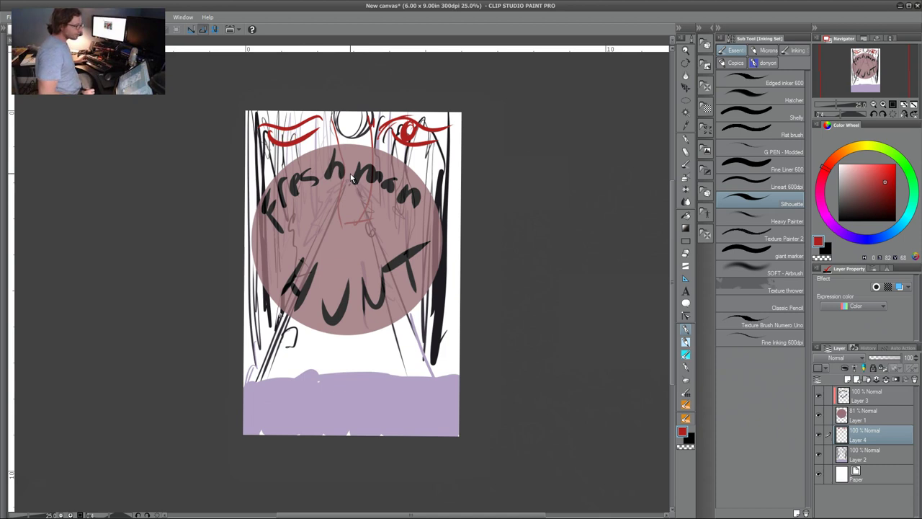
- Undo the red face sketch together with the layer added for it
{"action": "key", "text": "ctrl+z"}
{"action": "key", "text": "ctrl+z"}
{"action": "key", "text": "ctrl+z"}
{"action": "key", "text": "ctrl+z"}
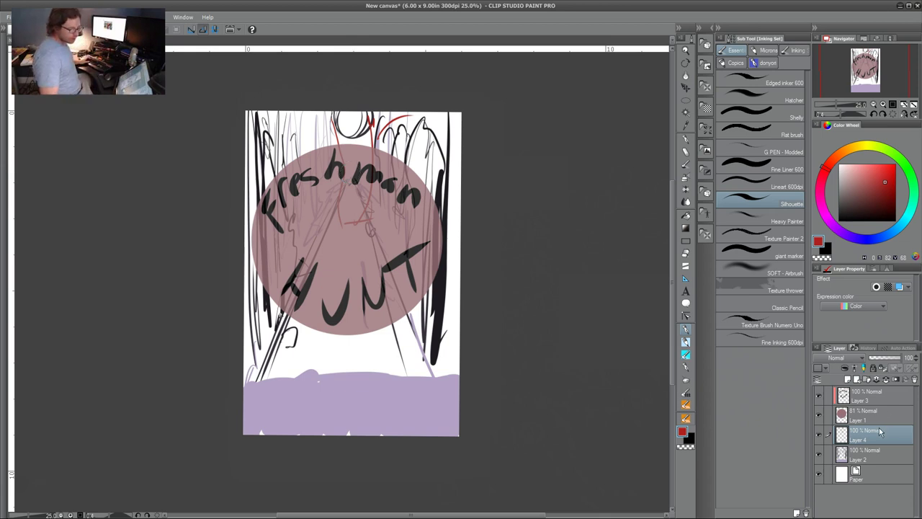
{"action": "key", "text": "ctrl+z"}
{"action": "key", "text": "ctrl+z"}
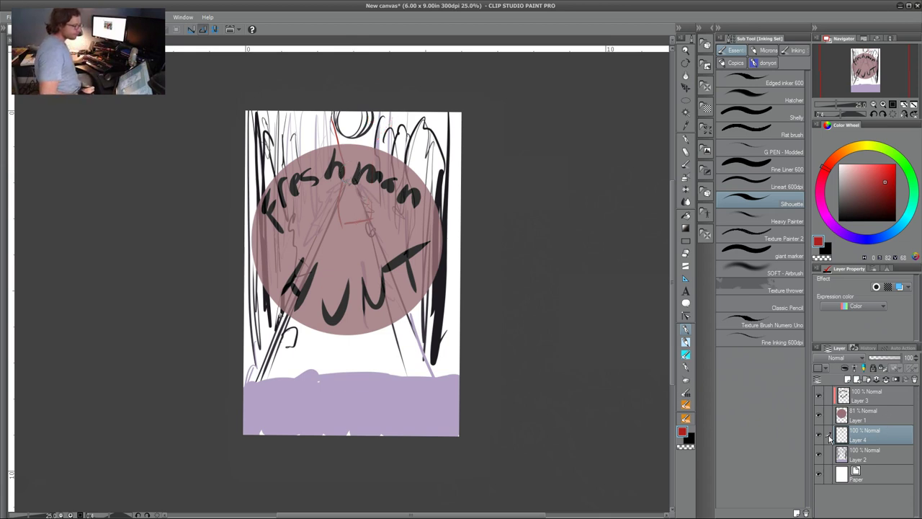
{"action": "key", "text": "ctrl+z"}
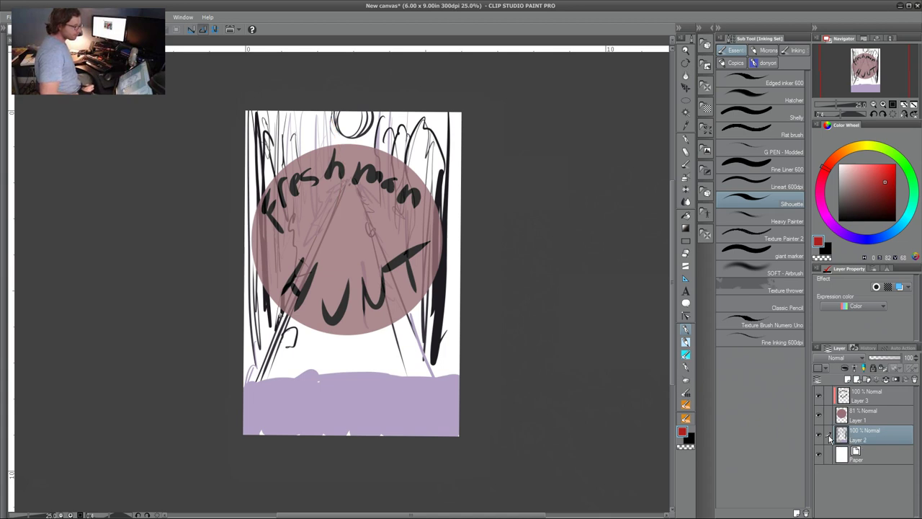
- Undo all of the black "HUNT" and "Freshman" lettering on the circle
{"action": "key", "text": "ctrl+z"}
{"action": "key", "text": "ctrl+z"}
{"action": "key", "text": "ctrl+z"}
{"action": "key", "text": "ctrl+z"}
{"action": "key", "text": "ctrl+z"}
{"action": "key", "text": "ctrl+z"}
{"action": "key", "text": "ctrl+z"}
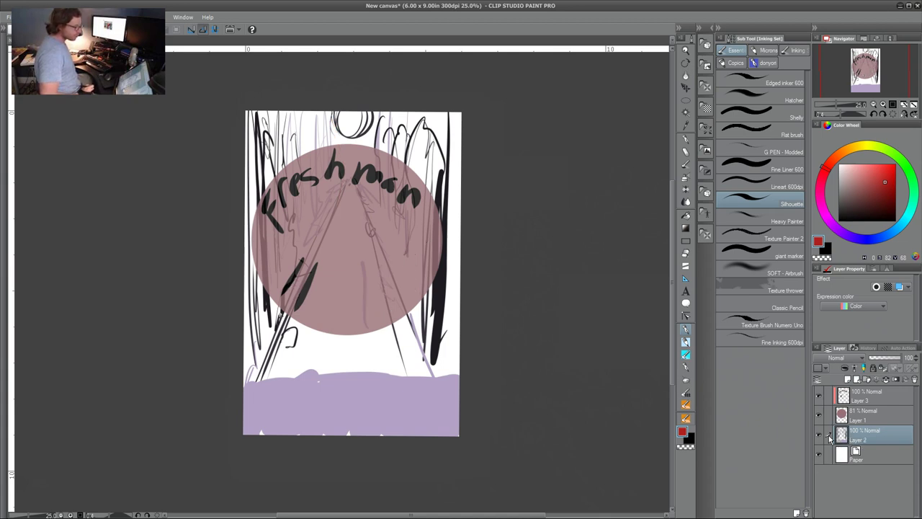
{"action": "key", "text": "ctrl+z"}
{"action": "key", "text": "ctrl+z"}
{"action": "key", "text": "ctrl+z"}
{"action": "key", "text": "ctrl+z"}
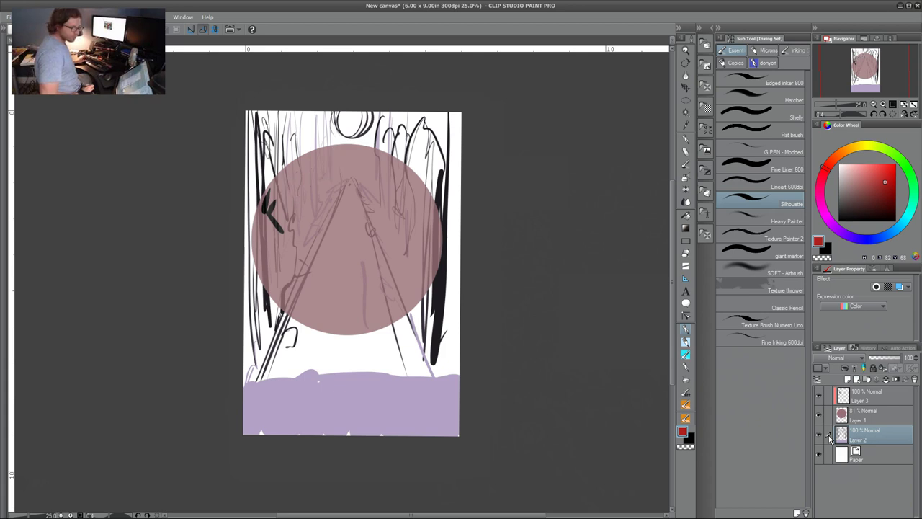
{"action": "key", "text": "ctrl+z"}
{"action": "key", "text": "ctrl+z"}
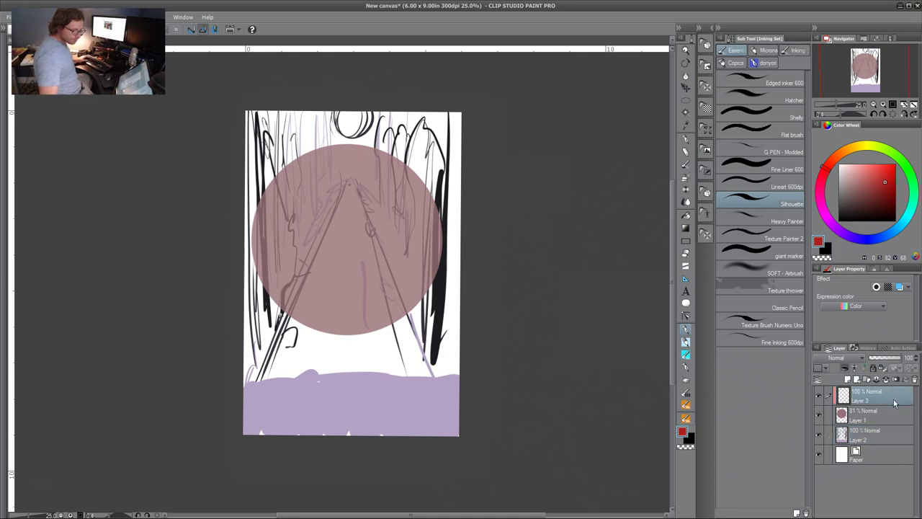
- Add a new layer above Layer 3 and try a first red letter at the circle's upper left edge
{"action": "key", "text": "ctrl+shift+n"}
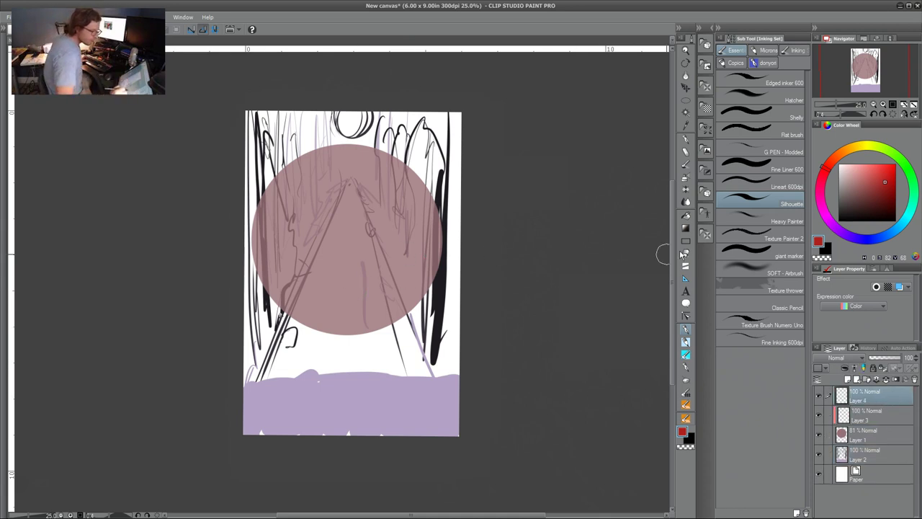
{"action": "left_click_drag", "start_coordinate": [286, 170], "coordinate": [282, 215]}
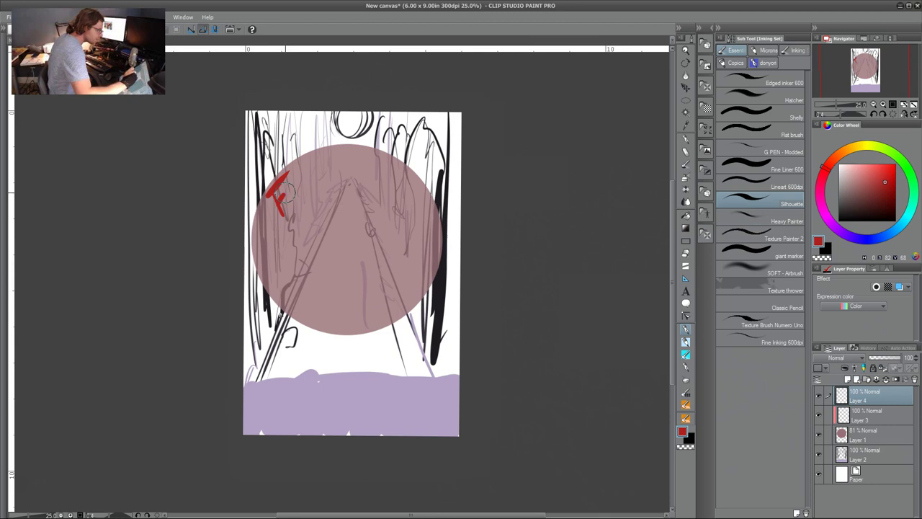
{"action": "key", "text": "ctrl+z"}
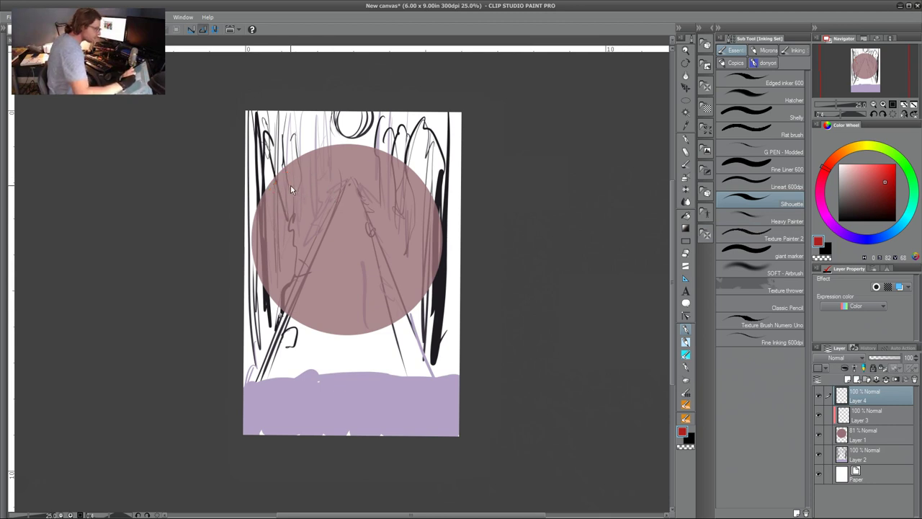
- Rough in red title lettering around the circle, wavy placeholder lines inside it and the author's name across the purple band
{"action": "mouse_move", "coordinate": [278, 207]}
{"action": "left_mouse_down"}
{"action": "mouse_move", "coordinate": [306, 165]}
{"action": "mouse_move", "coordinate": [331, 176]}
{"action": "mouse_move", "coordinate": [324, 173]}
{"action": "mouse_move", "coordinate": [356, 167]}
{"action": "mouse_move", "coordinate": [414, 189]}
{"action": "mouse_move", "coordinate": [424, 212]}
{"action": "mouse_move", "coordinate": [414, 244]}
{"action": "mouse_move", "coordinate": [429, 260]}
{"action": "mouse_move", "coordinate": [434, 212]}
{"action": "left_mouse_up"}
{"action": "mouse_move", "coordinate": [331, 212]}
{"action": "left_mouse_down"}
{"action": "mouse_move", "coordinate": [340, 223]}
{"action": "mouse_move", "coordinate": [292, 252]}
{"action": "mouse_move", "coordinate": [323, 252]}
{"action": "mouse_move", "coordinate": [304, 230]}
{"action": "mouse_move", "coordinate": [411, 248]}
{"action": "left_mouse_up"}
{"action": "left_click_drag", "start_coordinate": [296, 266], "coordinate": [420, 252]}
{"action": "left_click_drag", "start_coordinate": [312, 297], "coordinate": [403, 289]}
{"action": "mouse_move", "coordinate": [262, 423]}
{"action": "left_mouse_down"}
{"action": "mouse_move", "coordinate": [284, 411]}
{"action": "mouse_move", "coordinate": [290, 424]}
{"action": "mouse_move", "coordinate": [308, 400]}
{"action": "mouse_move", "coordinate": [393, 420]}
{"action": "mouse_move", "coordinate": [407, 396]}
{"action": "mouse_move", "coordinate": [417, 414]}
{"action": "mouse_move", "coordinate": [429, 398]}
{"action": "mouse_move", "coordinate": [439, 414]}
{"action": "mouse_move", "coordinate": [430, 394]}
{"action": "mouse_move", "coordinate": [457, 411]}
{"action": "left_mouse_up"}
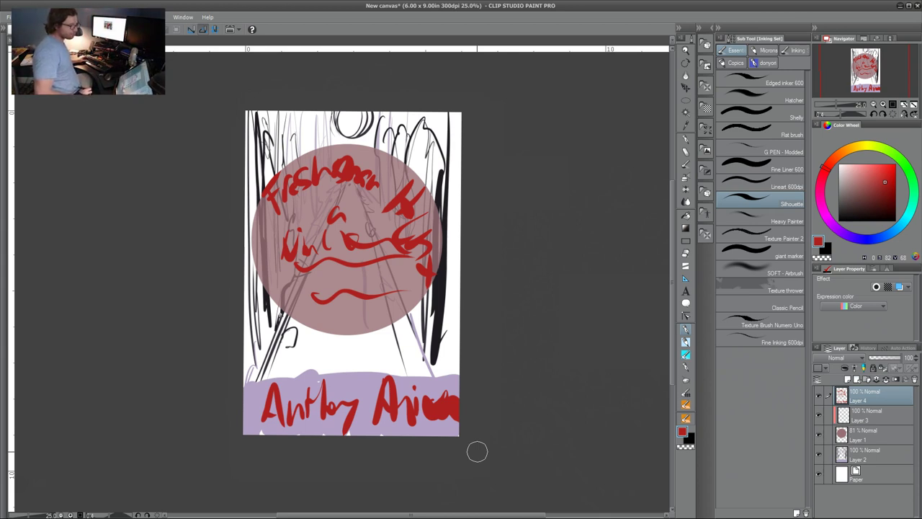
- Clear all the red lettering from Layer 4
{"action": "mouse_move", "coordinate": [284, 146]}
{"action": "left_mouse_down"}
{"action": "mouse_move", "coordinate": [306, 333]}
{"action": "mouse_move", "coordinate": [279, 141]}
{"action": "left_mouse_up"}
{"action": "key", "text": "ctrl+z"}
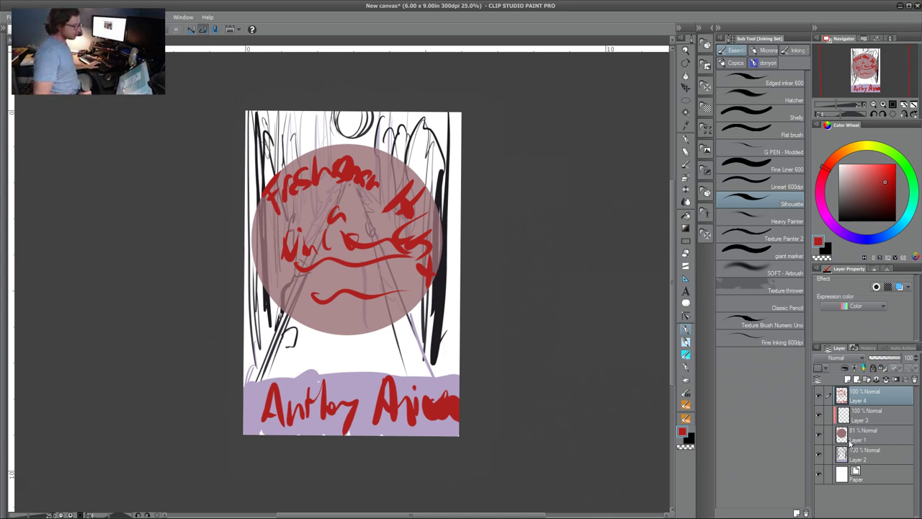
{"action": "key", "text": "Delete"}
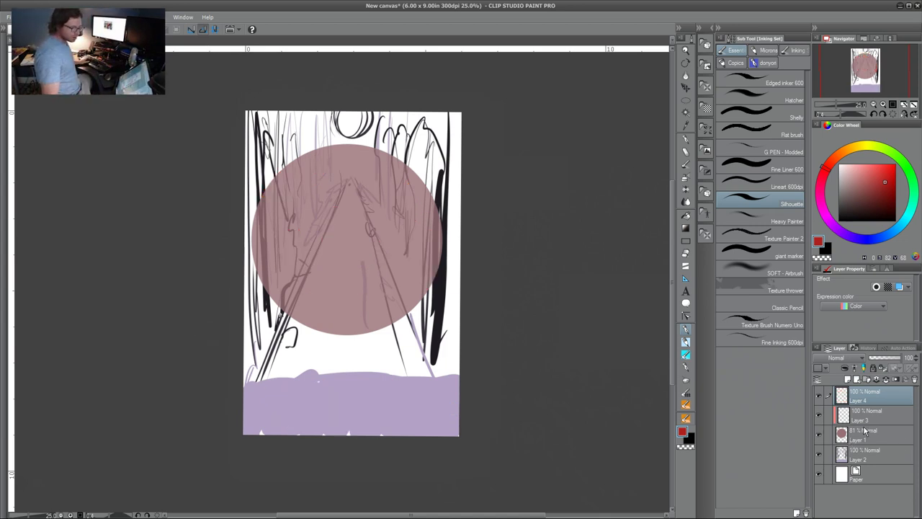
- Hide the circle on Layer 1 and make Layer 2 the active layer
{"action": "left_click", "coordinate": [853, 436]}
{"action": "left_click", "coordinate": [819, 434]}
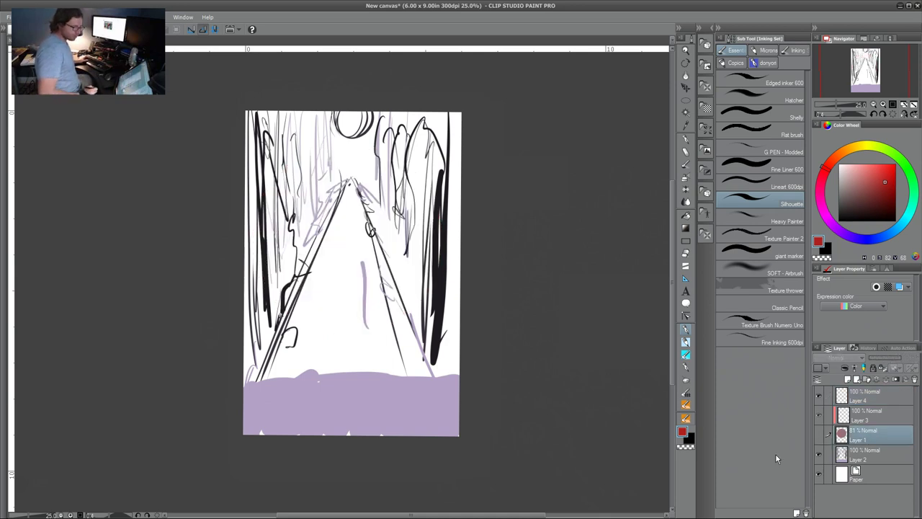
{"action": "left_click", "coordinate": [867, 397]}
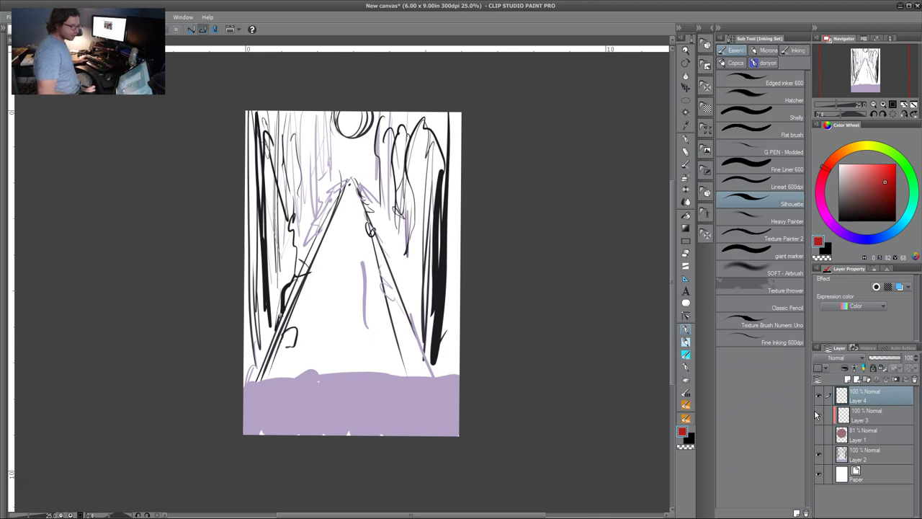
{"action": "left_click", "coordinate": [879, 452]}
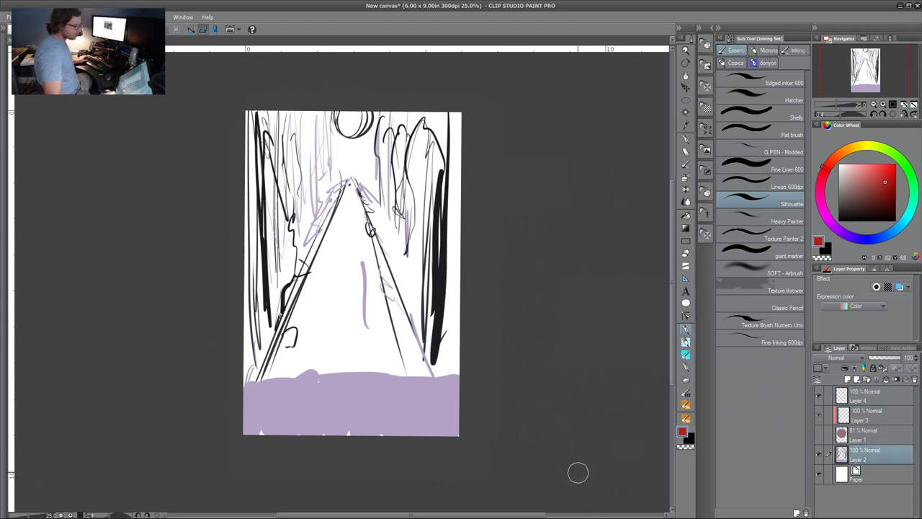
- Sketch a pair of narrow red eyes with pupils at the upper left and upper right of the page on Layer 2
{"action": "mouse_move", "coordinate": [371, 177]}
{"action": "left_mouse_down"}
{"action": "mouse_move", "coordinate": [344, 189]}
{"action": "mouse_move", "coordinate": [352, 282]}
{"action": "left_mouse_up"}
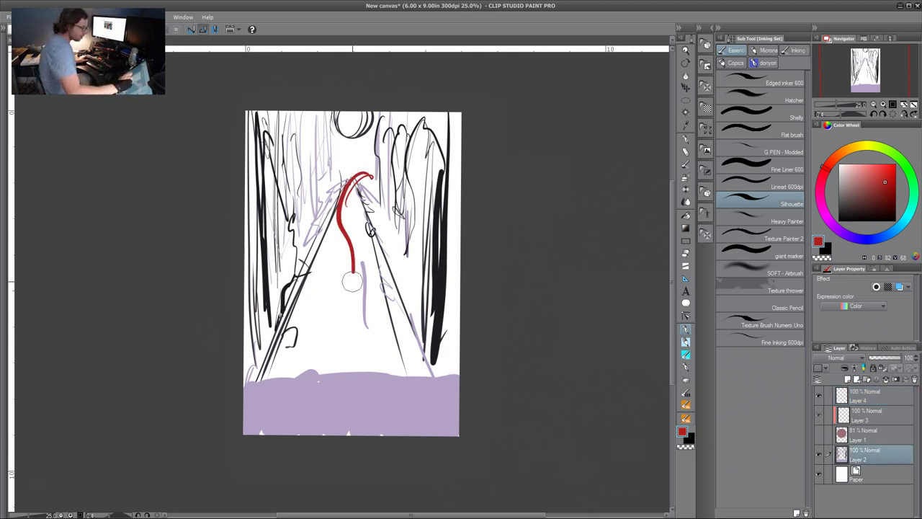
{"action": "key", "text": "ctrl+z"}
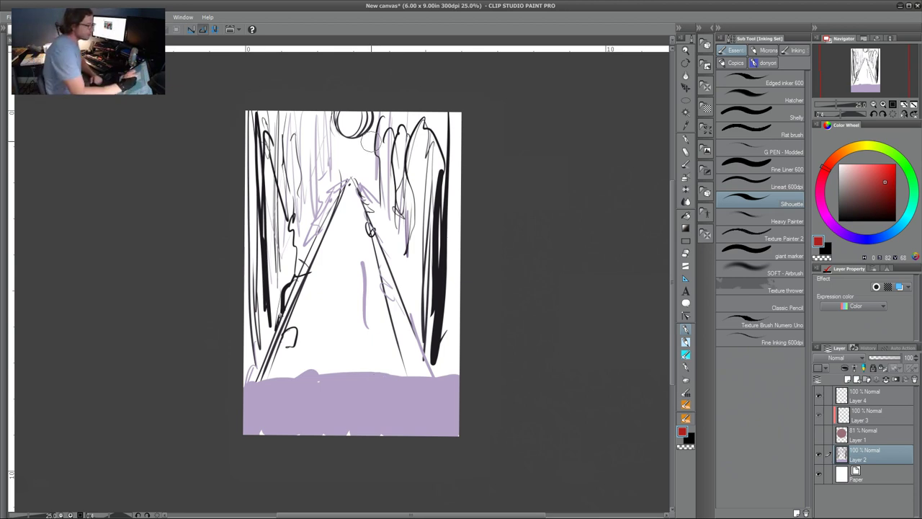
{"action": "mouse_move", "coordinate": [377, 132]}
{"action": "left_mouse_down"}
{"action": "mouse_move", "coordinate": [436, 118]}
{"action": "mouse_move", "coordinate": [429, 127]}
{"action": "left_mouse_up"}
{"action": "left_click_drag", "start_coordinate": [321, 121], "coordinate": [254, 129]}
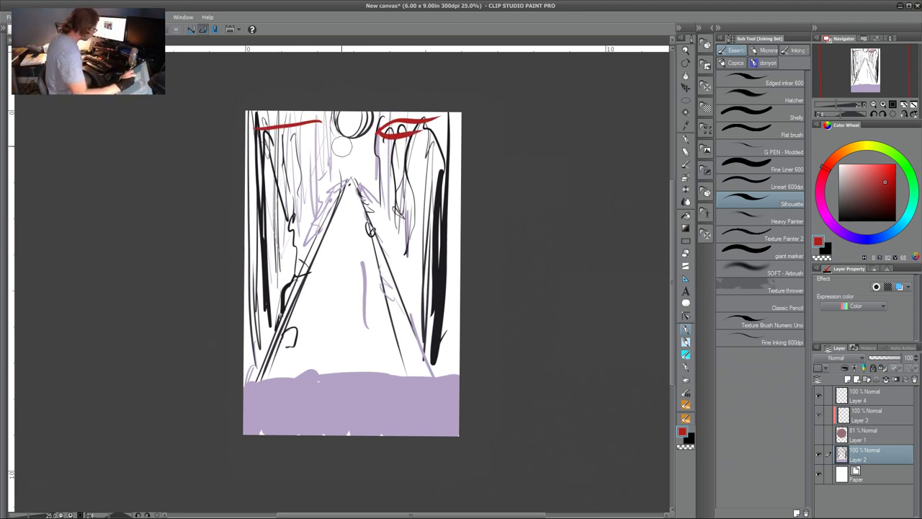
{"action": "key", "text": "ctrl+z"}
{"action": "mouse_move", "coordinate": [314, 115]}
{"action": "left_mouse_down"}
{"action": "mouse_move", "coordinate": [261, 127]}
{"action": "mouse_move", "coordinate": [318, 130]}
{"action": "mouse_move", "coordinate": [290, 134]}
{"action": "left_mouse_up"}
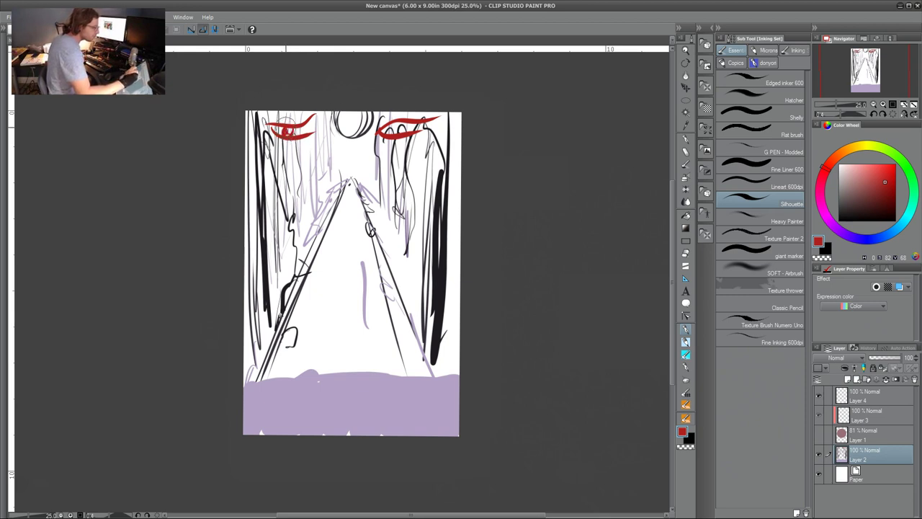
{"action": "left_click_drag", "start_coordinate": [389, 126], "coordinate": [402, 131]}
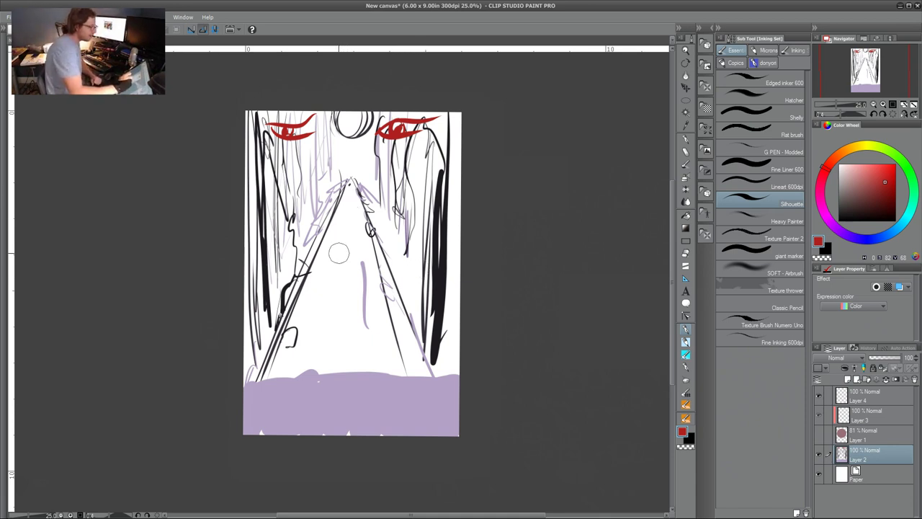
- Rough in two red running figures side by side on the forest path, with a downward arrow between them
{"action": "mouse_move", "coordinate": [329, 227]}
{"action": "left_mouse_down"}
{"action": "mouse_move", "coordinate": [338, 217]}
{"action": "mouse_move", "coordinate": [350, 228]}
{"action": "left_mouse_up"}
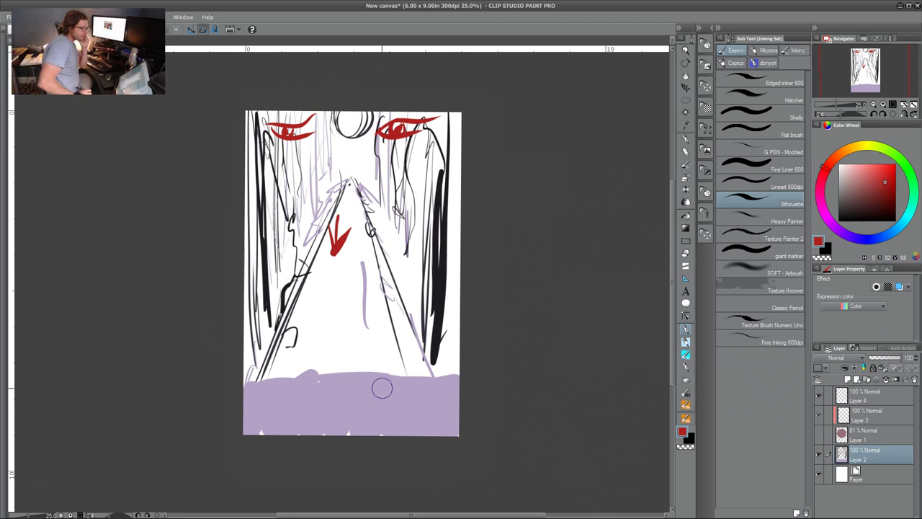
{"action": "mouse_move", "coordinate": [340, 269]}
{"action": "left_mouse_down"}
{"action": "mouse_move", "coordinate": [356, 255]}
{"action": "mouse_move", "coordinate": [329, 244]}
{"action": "mouse_move", "coordinate": [368, 242]}
{"action": "mouse_move", "coordinate": [376, 232]}
{"action": "mouse_move", "coordinate": [374, 260]}
{"action": "mouse_move", "coordinate": [365, 264]}
{"action": "mouse_move", "coordinate": [355, 299]}
{"action": "left_mouse_up"}
{"action": "mouse_move", "coordinate": [373, 248]}
{"action": "left_mouse_down"}
{"action": "mouse_move", "coordinate": [379, 268]}
{"action": "mouse_move", "coordinate": [357, 303]}
{"action": "left_mouse_up"}
{"action": "mouse_move", "coordinate": [321, 232]}
{"action": "left_mouse_down"}
{"action": "mouse_move", "coordinate": [314, 227]}
{"action": "mouse_move", "coordinate": [296, 271]}
{"action": "left_mouse_up"}
{"action": "left_click_drag", "start_coordinate": [303, 254], "coordinate": [329, 272]}
{"action": "left_click_drag", "start_coordinate": [322, 229], "coordinate": [303, 295]}
{"action": "mouse_move", "coordinate": [324, 264]}
{"action": "left_mouse_down"}
{"action": "mouse_move", "coordinate": [311, 302]}
{"action": "mouse_move", "coordinate": [308, 294]}
{"action": "left_mouse_up"}
{"action": "mouse_move", "coordinate": [317, 242]}
{"action": "left_mouse_down"}
{"action": "mouse_move", "coordinate": [305, 262]}
{"action": "mouse_move", "coordinate": [317, 263]}
{"action": "mouse_move", "coordinate": [324, 287]}
{"action": "mouse_move", "coordinate": [335, 265]}
{"action": "mouse_move", "coordinate": [325, 293]}
{"action": "mouse_move", "coordinate": [297, 288]}
{"action": "mouse_move", "coordinate": [313, 321]}
{"action": "mouse_move", "coordinate": [322, 304]}
{"action": "mouse_move", "coordinate": [317, 327]}
{"action": "left_mouse_up"}
{"action": "mouse_move", "coordinate": [323, 295]}
{"action": "left_mouse_down"}
{"action": "mouse_move", "coordinate": [317, 332]}
{"action": "mouse_move", "coordinate": [306, 319]}
{"action": "mouse_move", "coordinate": [319, 357]}
{"action": "left_mouse_up"}
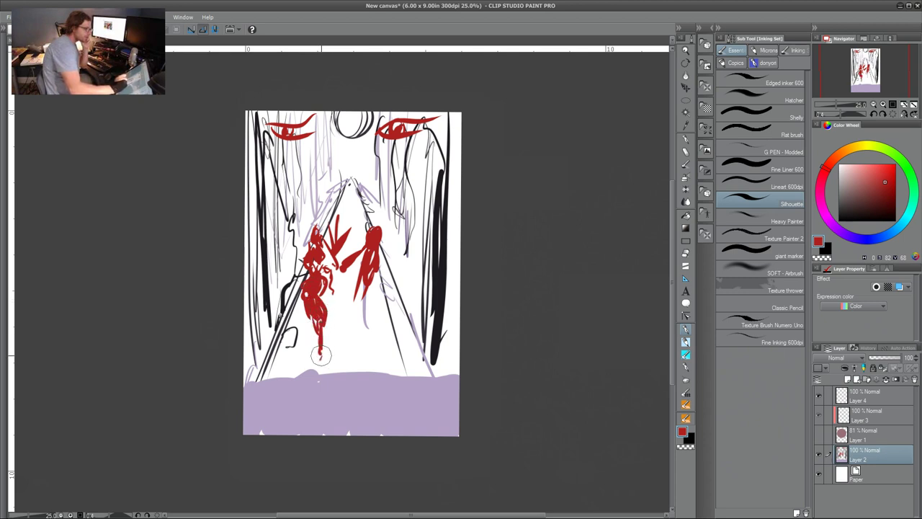
{"action": "mouse_move", "coordinate": [376, 263]}
{"action": "left_mouse_down"}
{"action": "mouse_move", "coordinate": [385, 303]}
{"action": "mouse_move", "coordinate": [366, 326]}
{"action": "left_mouse_up"}
{"action": "mouse_move", "coordinate": [369, 293]}
{"action": "left_mouse_down"}
{"action": "mouse_move", "coordinate": [365, 329]}
{"action": "mouse_move", "coordinate": [351, 263]}
{"action": "mouse_move", "coordinate": [327, 296]}
{"action": "mouse_move", "coordinate": [354, 271]}
{"action": "left_mouse_up"}
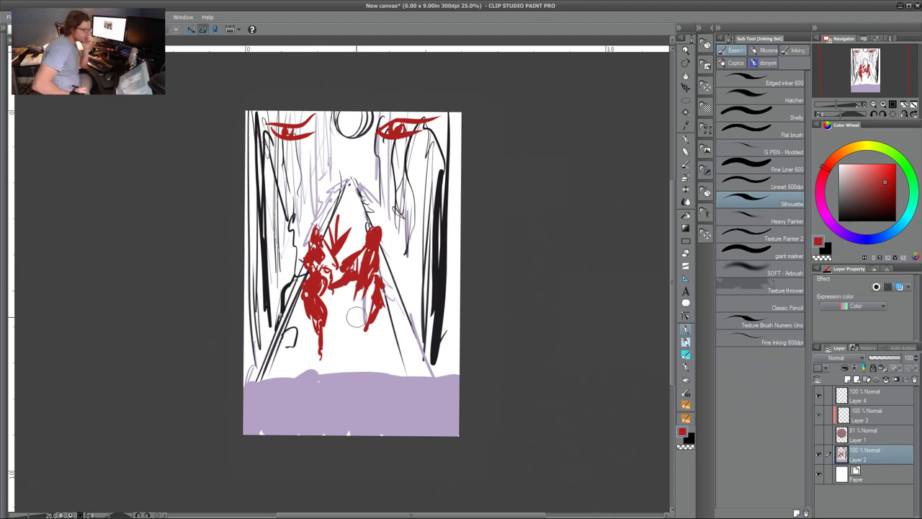
- Paint a wavy red line below the eyes and two across the purple band, with strokes leading from each eye toward the centre
{"action": "left_click_drag", "start_coordinate": [246, 177], "coordinate": [461, 185]}
{"action": "left_click_drag", "start_coordinate": [248, 383], "coordinate": [460, 383]}
{"action": "left_click_drag", "start_coordinate": [285, 412], "coordinate": [459, 416]}
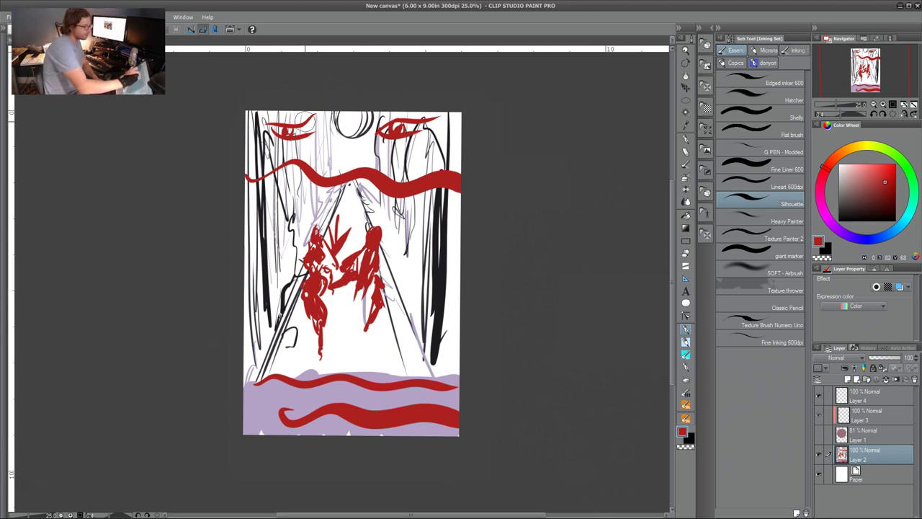
{"action": "left_click_drag", "start_coordinate": [295, 124], "coordinate": [319, 171]}
{"action": "left_click_drag", "start_coordinate": [395, 140], "coordinate": [375, 169]}
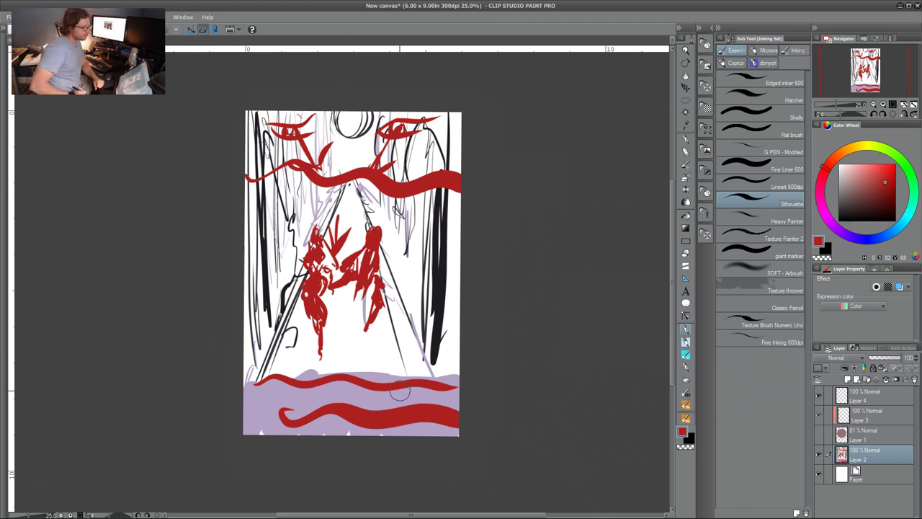
- Ring the figures' upper bodies and the moon in red, and add an arrow pointing at the left figure's head
{"action": "mouse_move", "coordinate": [389, 206]}
{"action": "left_mouse_down"}
{"action": "mouse_move", "coordinate": [301, 209]}
{"action": "mouse_move", "coordinate": [421, 213]}
{"action": "mouse_move", "coordinate": [285, 248]}
{"action": "left_mouse_up"}
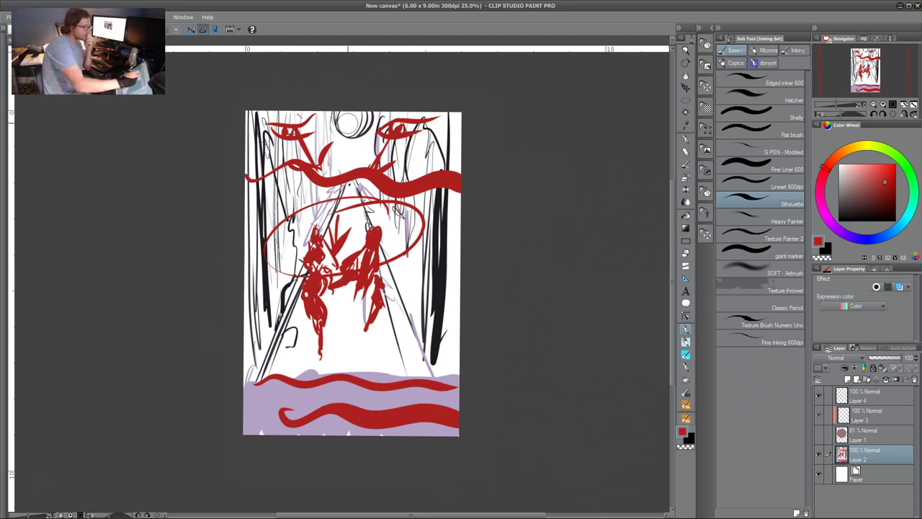
{"action": "left_click_drag", "start_coordinate": [345, 114], "coordinate": [325, 151]}
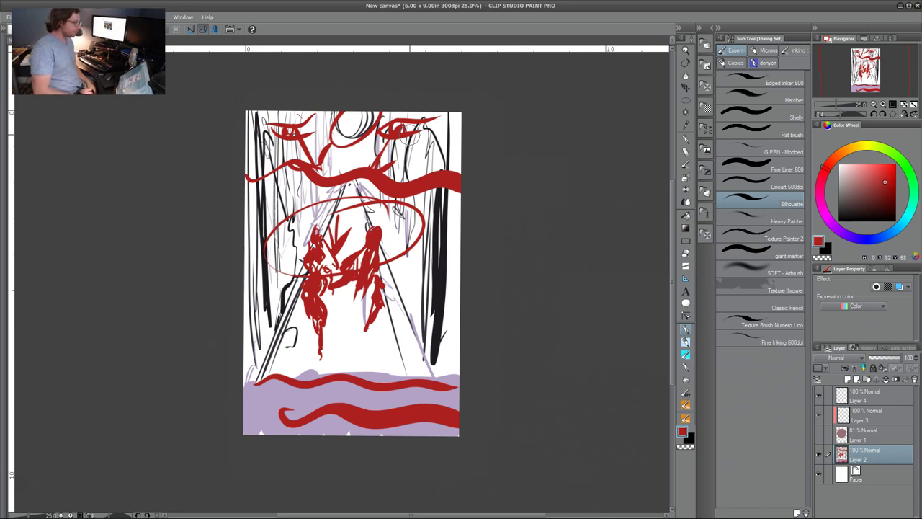
{"action": "left_click_drag", "start_coordinate": [326, 191], "coordinate": [304, 226]}
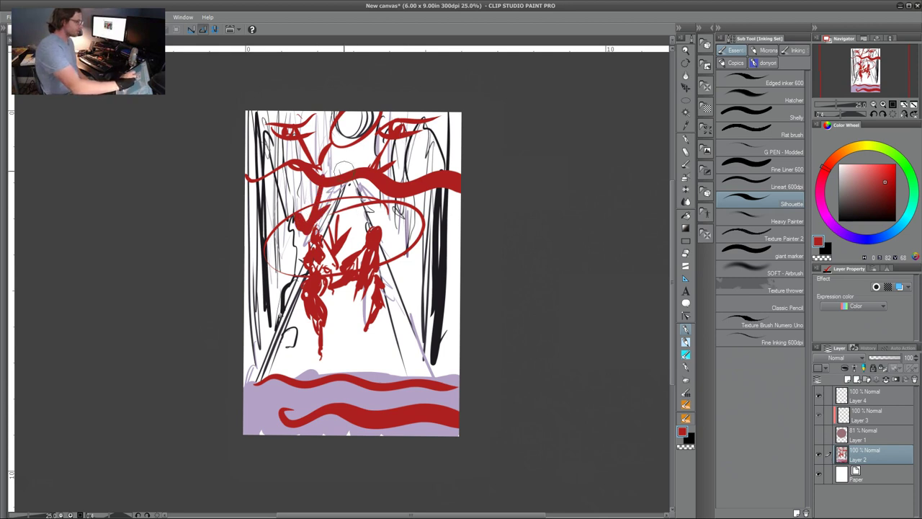
- Scrawl thick red lettering over the upper wavy line, from the page centre to its right edge
{"action": "left_click_drag", "start_coordinate": [343, 164], "coordinate": [353, 234]}
{"action": "mouse_move", "coordinate": [365, 181]}
{"action": "left_mouse_down"}
{"action": "mouse_move", "coordinate": [376, 209]}
{"action": "mouse_move", "coordinate": [388, 180]}
{"action": "mouse_move", "coordinate": [428, 216]}
{"action": "left_mouse_up"}
{"action": "left_click_drag", "start_coordinate": [416, 170], "coordinate": [429, 216]}
{"action": "left_click_drag", "start_coordinate": [432, 147], "coordinate": [461, 172]}
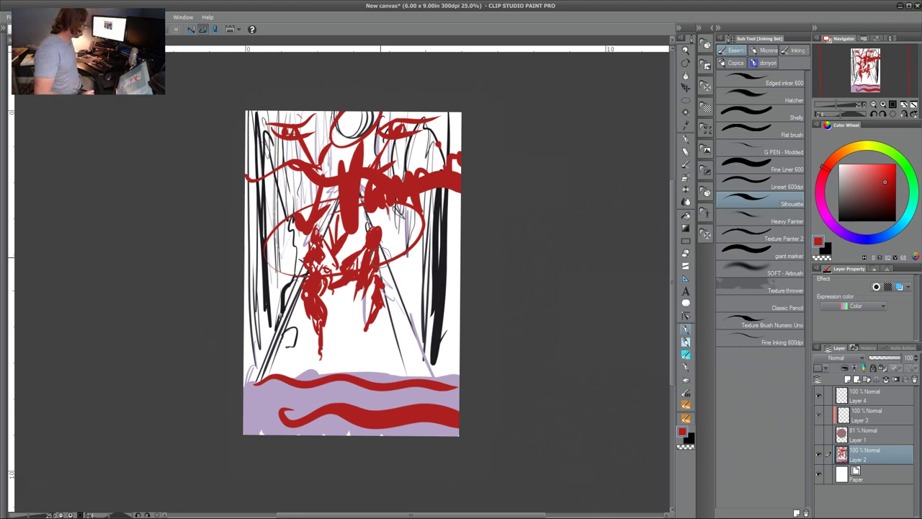
- Add red accent marks beside both figures and a thick diagonal stroke across the moon
{"action": "mouse_move", "coordinate": [353, 273]}
{"action": "left_mouse_down"}
{"action": "mouse_move", "coordinate": [345, 307]}
{"action": "mouse_move", "coordinate": [322, 293]}
{"action": "left_mouse_up"}
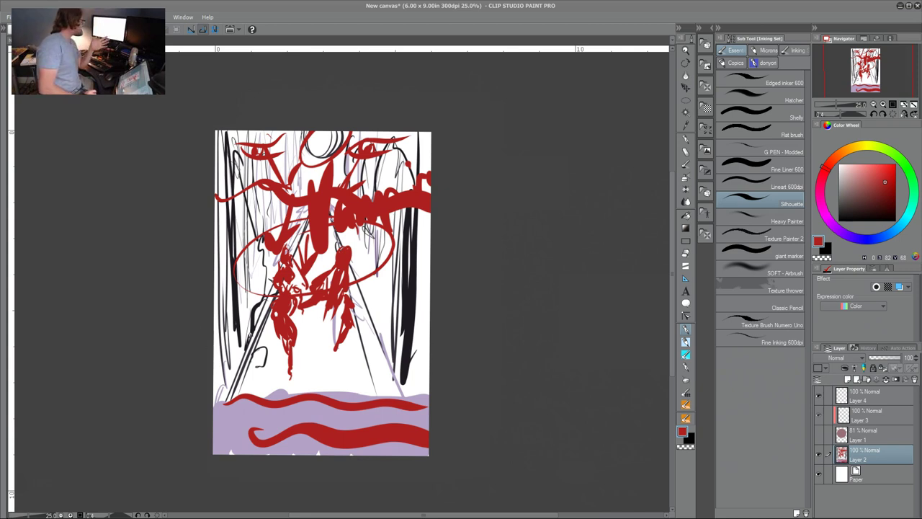
{"action": "mouse_move", "coordinate": [249, 241]}
{"action": "left_mouse_down"}
{"action": "mouse_move", "coordinate": [267, 259]}
{"action": "mouse_move", "coordinate": [250, 292]}
{"action": "left_mouse_up"}
{"action": "mouse_move", "coordinate": [378, 254]}
{"action": "left_mouse_down"}
{"action": "mouse_move", "coordinate": [395, 233]}
{"action": "mouse_move", "coordinate": [360, 271]}
{"action": "left_mouse_up"}
{"action": "mouse_move", "coordinate": [353, 237]}
{"action": "left_mouse_down"}
{"action": "mouse_move", "coordinate": [392, 288]}
{"action": "mouse_move", "coordinate": [363, 338]}
{"action": "left_mouse_up"}
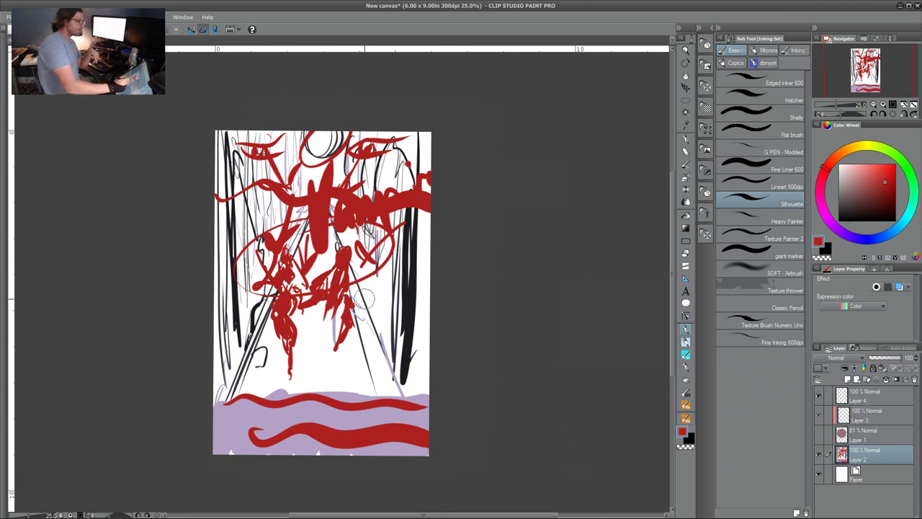
{"action": "mouse_move", "coordinate": [381, 227]}
{"action": "left_mouse_down"}
{"action": "mouse_move", "coordinate": [357, 245]}
{"action": "mouse_move", "coordinate": [387, 257]}
{"action": "mouse_move", "coordinate": [379, 252]}
{"action": "left_mouse_up"}
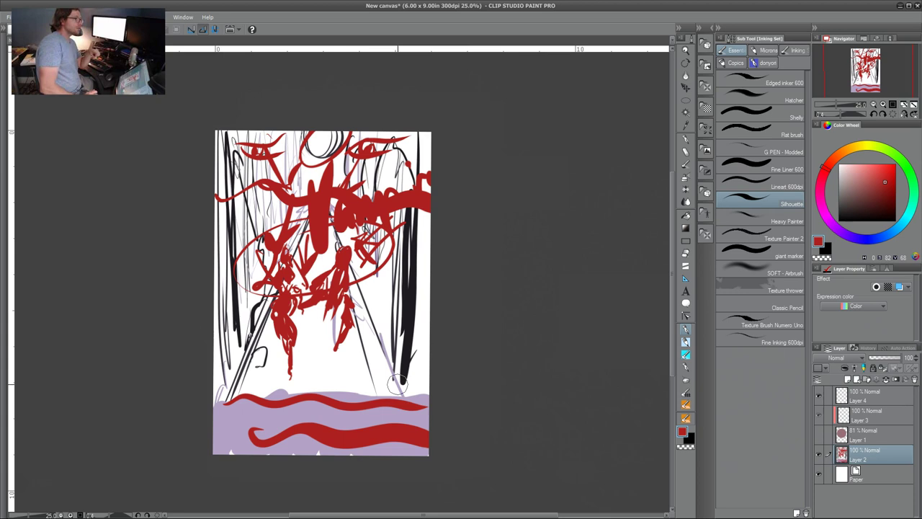
{"action": "left_click_drag", "start_coordinate": [344, 230], "coordinate": [360, 273]}
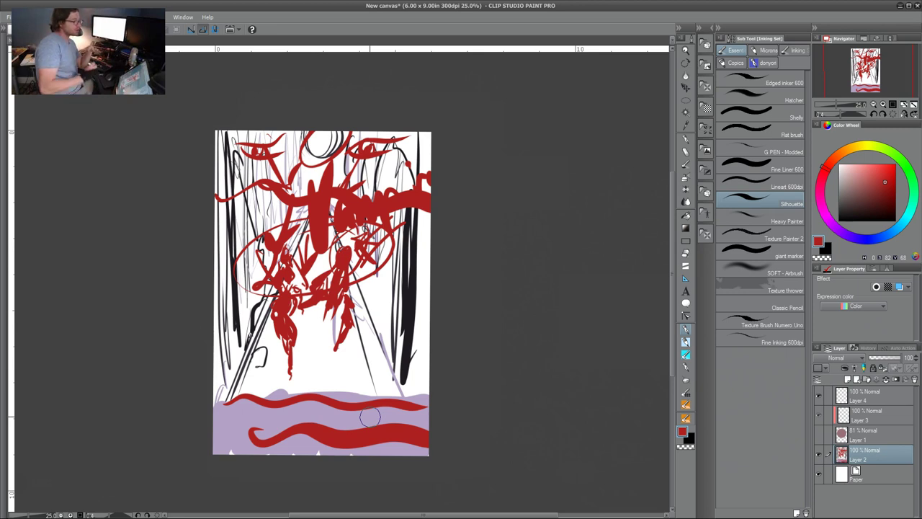
{"action": "left_click_drag", "start_coordinate": [323, 132], "coordinate": [298, 164]}
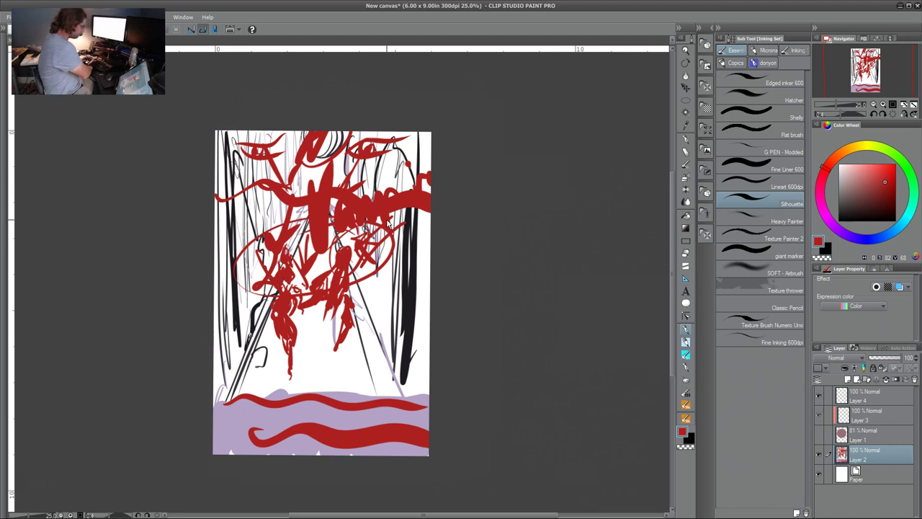
{"action": "scroll", "coordinate": [389, 221], "scroll_direction": "down", "scroll_amount": 4}
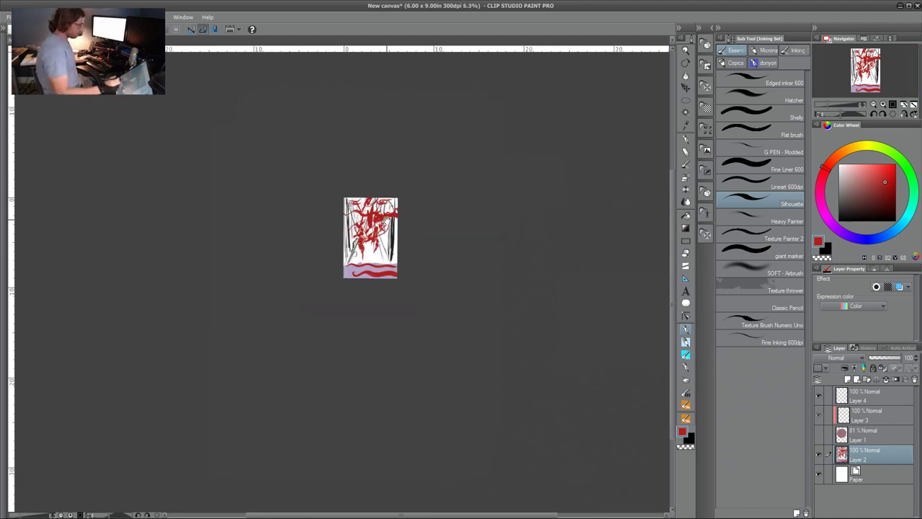
{"action": "left_click_drag", "start_coordinate": [373, 242], "coordinate": [358, 296]}
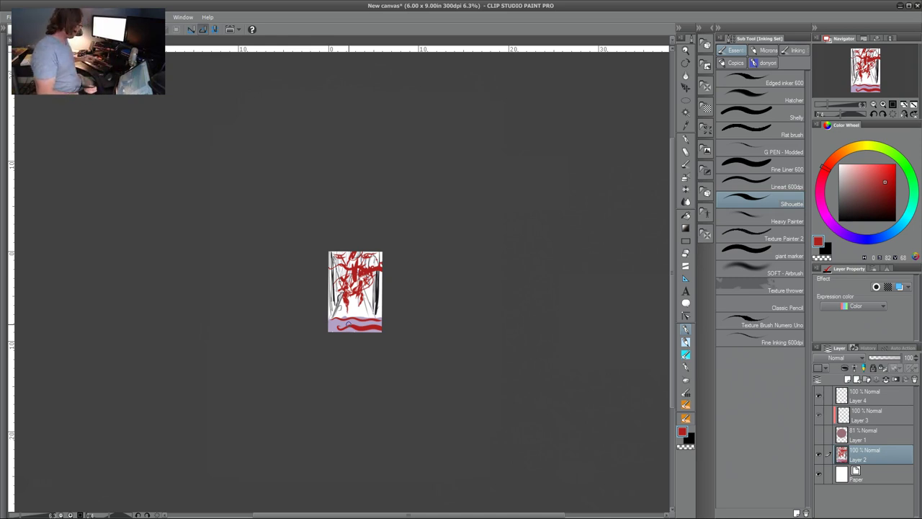
{"action": "scroll", "coordinate": [348, 324], "scroll_direction": "up", "scroll_amount": 5}
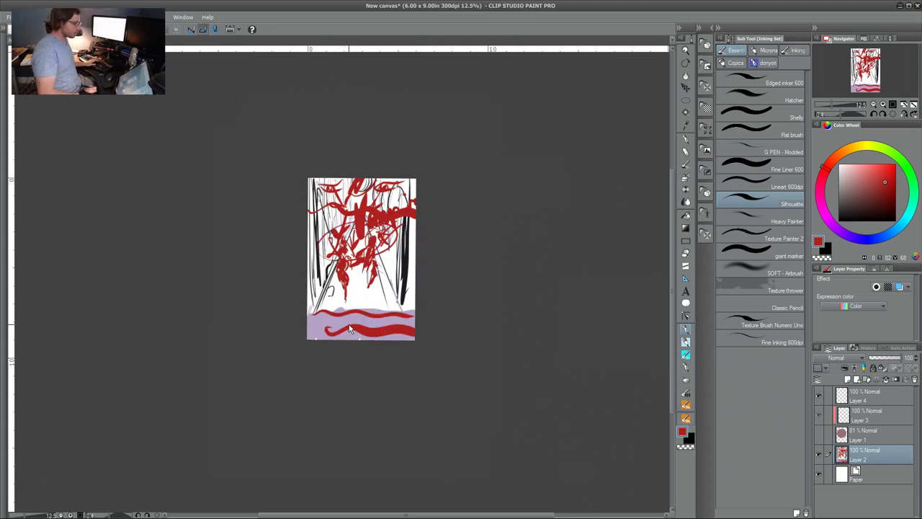
{"action": "left_click_drag", "start_coordinate": [349, 324], "coordinate": [323, 422]}
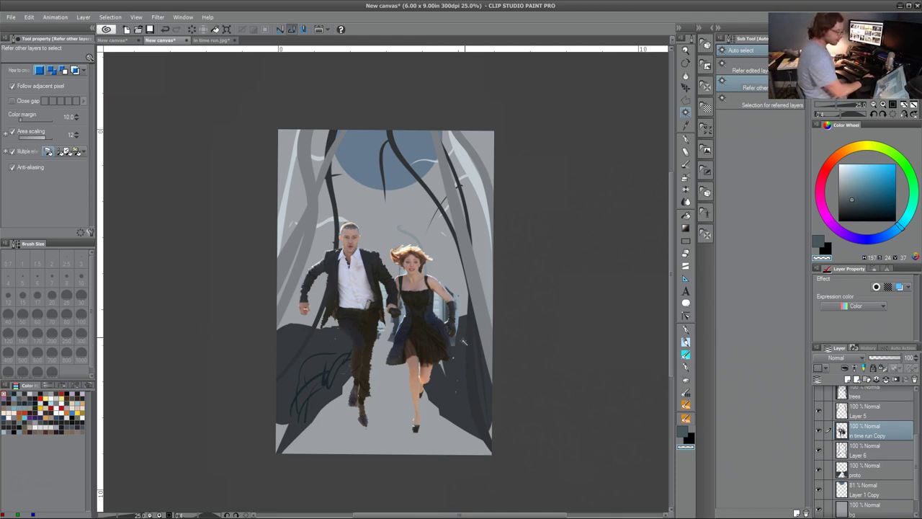
- Show the trees layer and try the running couple image scaled down to 39% in the middle of the path
{"action": "left_click", "coordinate": [818, 394]}
{"action": "left_click_drag", "start_coordinate": [391, 300], "coordinate": [376, 283]}
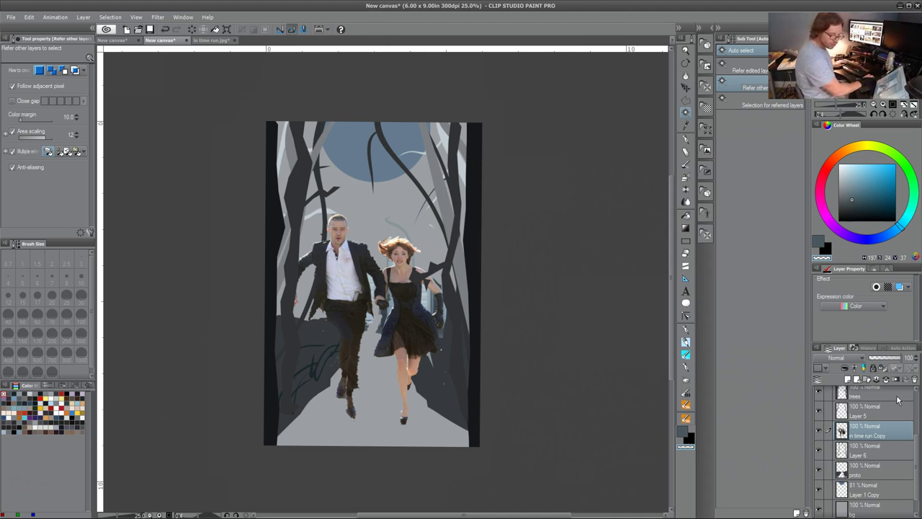
{"action": "key", "text": "ctrl+t"}
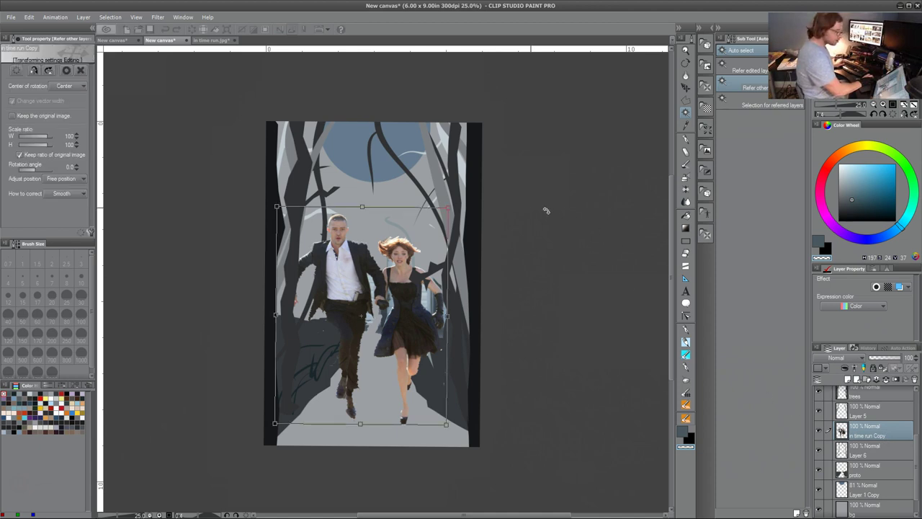
{"action": "left_click_drag", "start_coordinate": [449, 209], "coordinate": [340, 341]}
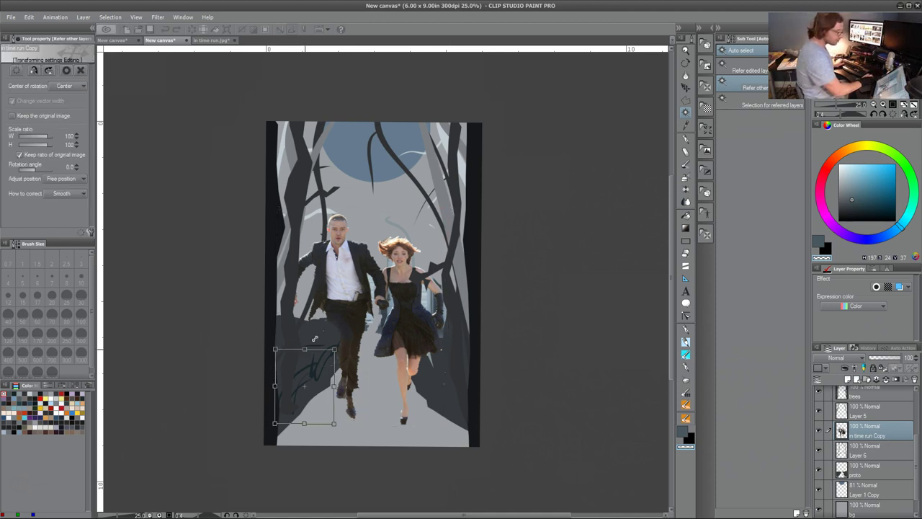
{"action": "left_click_drag", "start_coordinate": [324, 372], "coordinate": [388, 356]}
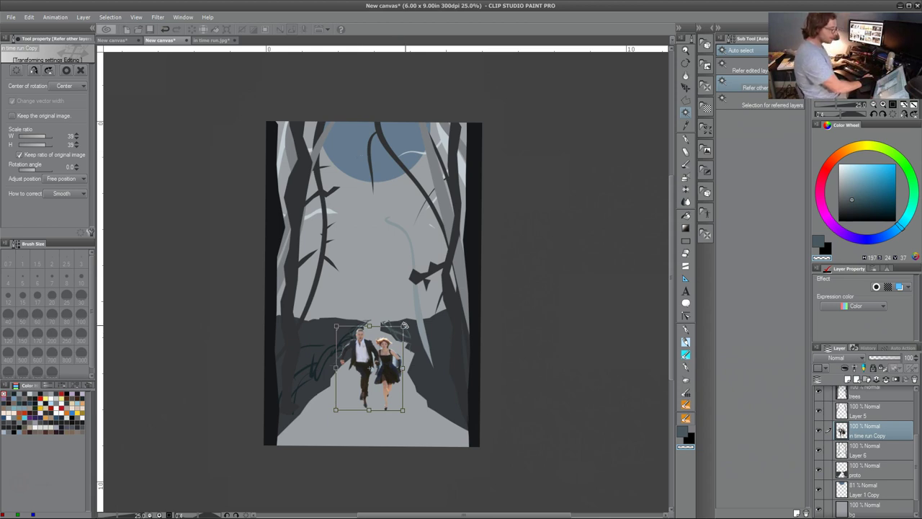
- Enlarge the running couple to about 134%, place them between the trees and pull their size in slightly
{"action": "left_click_drag", "start_coordinate": [403, 326], "coordinate": [660, 130]}
{"action": "left_click_drag", "start_coordinate": [521, 230], "coordinate": [430, 260]}
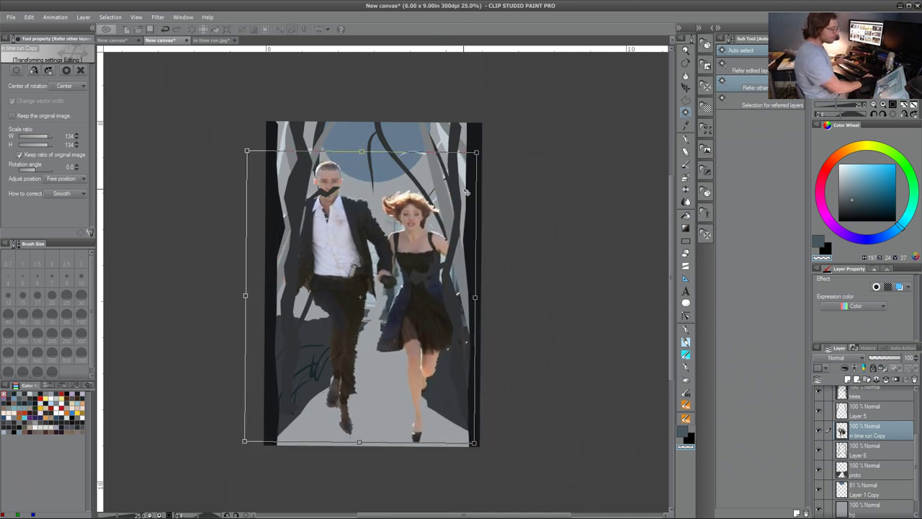
{"action": "mouse_move", "coordinate": [369, 213]}
{"action": "left_mouse_down"}
{"action": "mouse_move", "coordinate": [382, 214]}
{"action": "mouse_move", "coordinate": [375, 225]}
{"action": "left_mouse_up"}
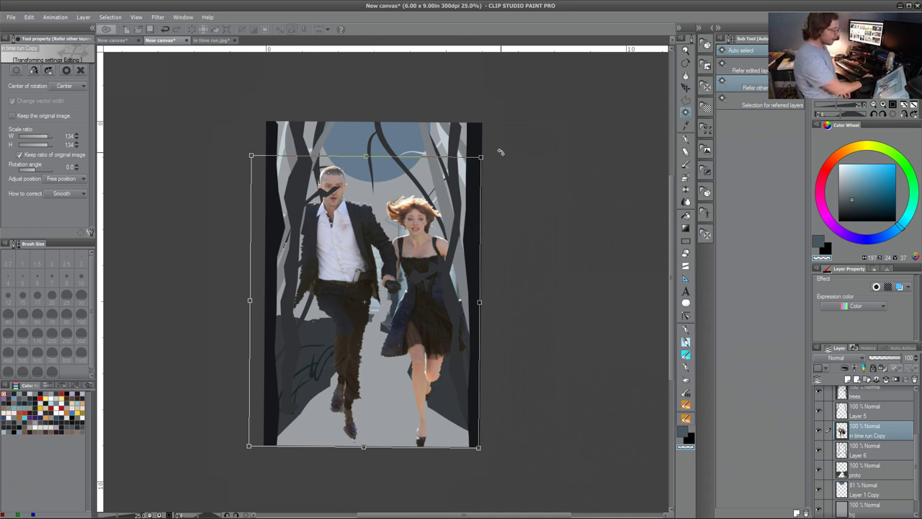
{"action": "left_click_drag", "start_coordinate": [481, 157], "coordinate": [469, 176]}
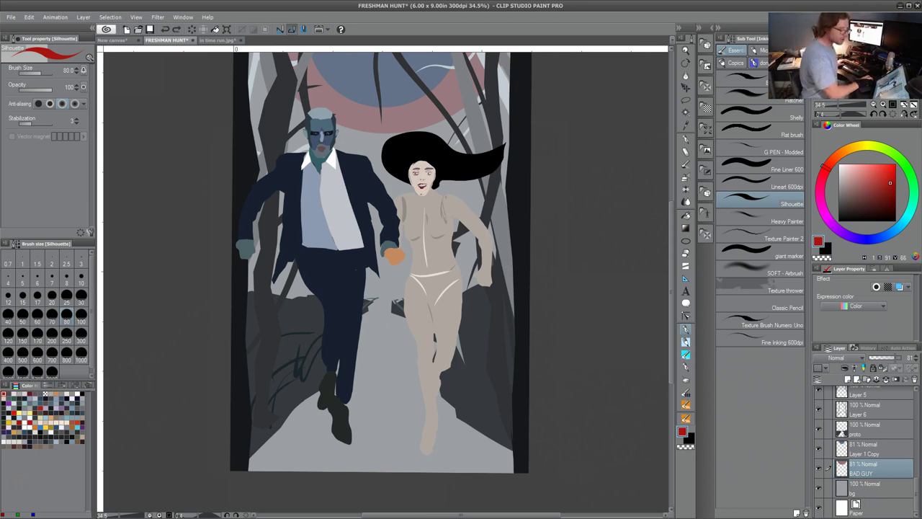
- Reposition the red circle on the BAD GUY layer behind the blue moon
{"action": "left_click_drag", "start_coordinate": [403, 243], "coordinate": [392, 286]}
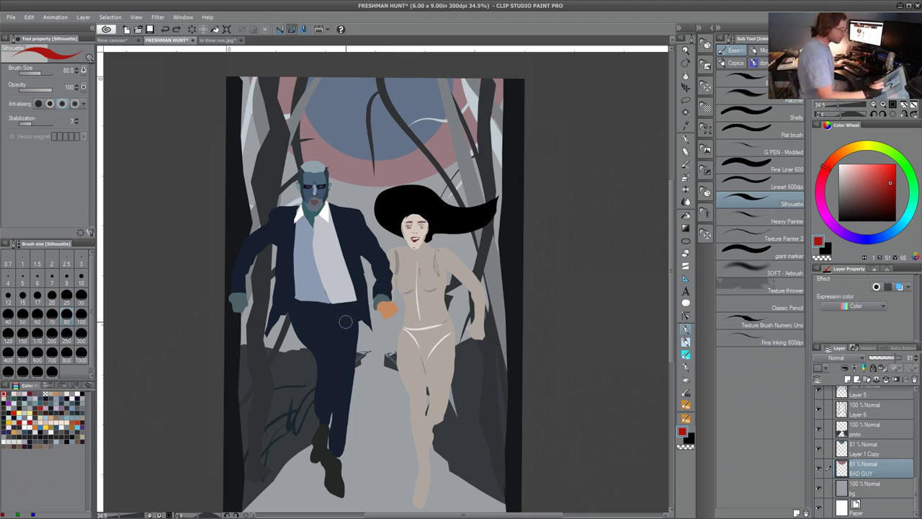
{"action": "left_click_drag", "start_coordinate": [385, 418], "coordinate": [449, 376]}
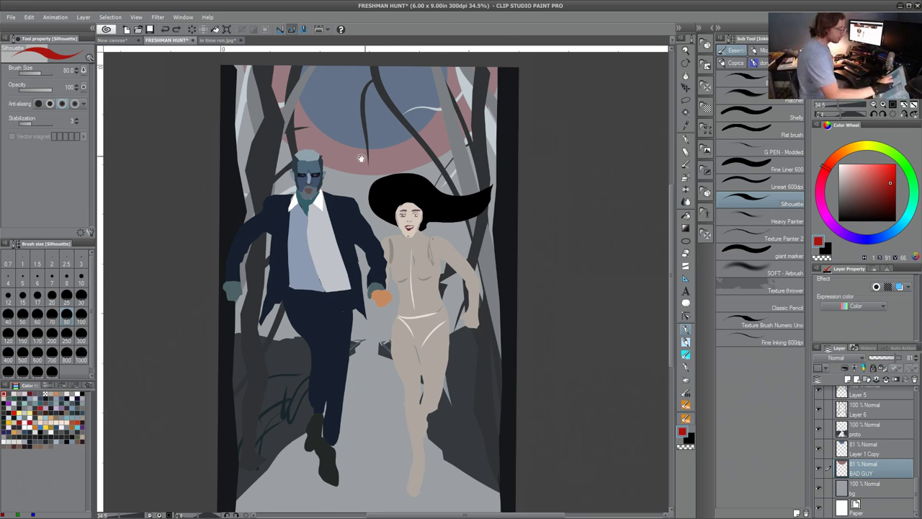
{"action": "left_click_drag", "start_coordinate": [415, 245], "coordinate": [454, 232]}
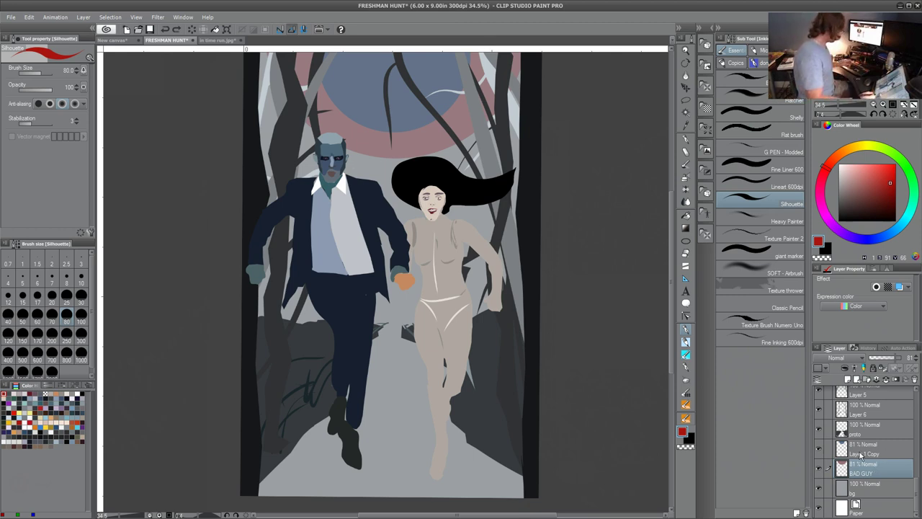
{"action": "key", "text": "k"}
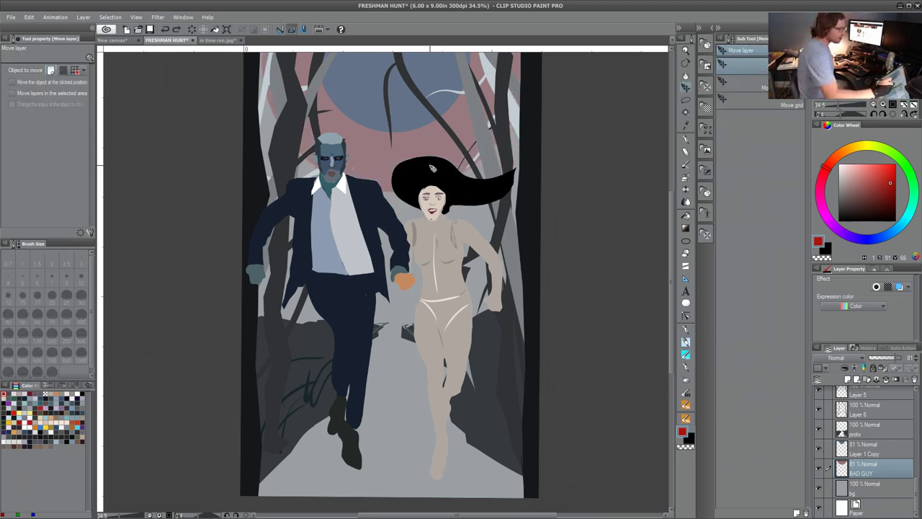
{"action": "left_click_drag", "start_coordinate": [428, 196], "coordinate": [442, 158]}
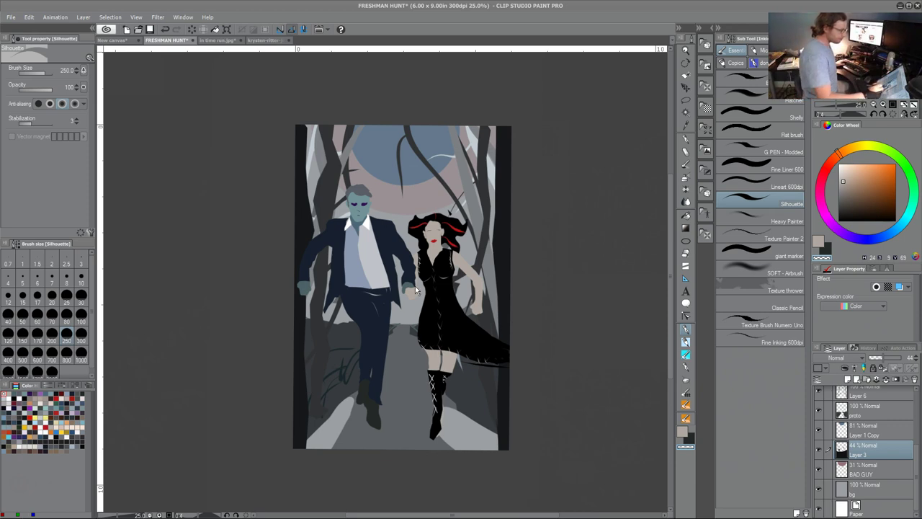
- Examine the composition at several sizes, toggling the visibility of the DETAILS layer and the Layer 2 colour sketch for comparison
{"action": "left_click_drag", "start_coordinate": [416, 312], "coordinate": [399, 330]}
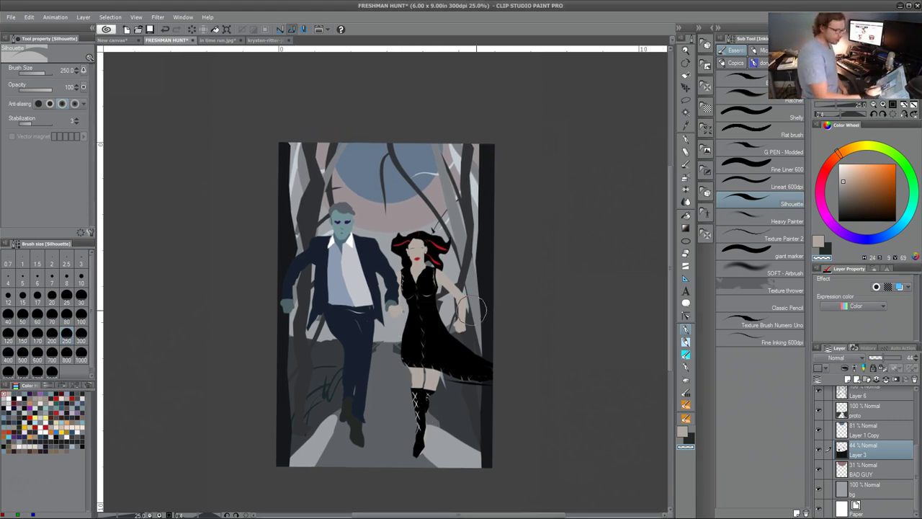
{"action": "left_click_drag", "start_coordinate": [915, 448], "coordinate": [916, 387]}
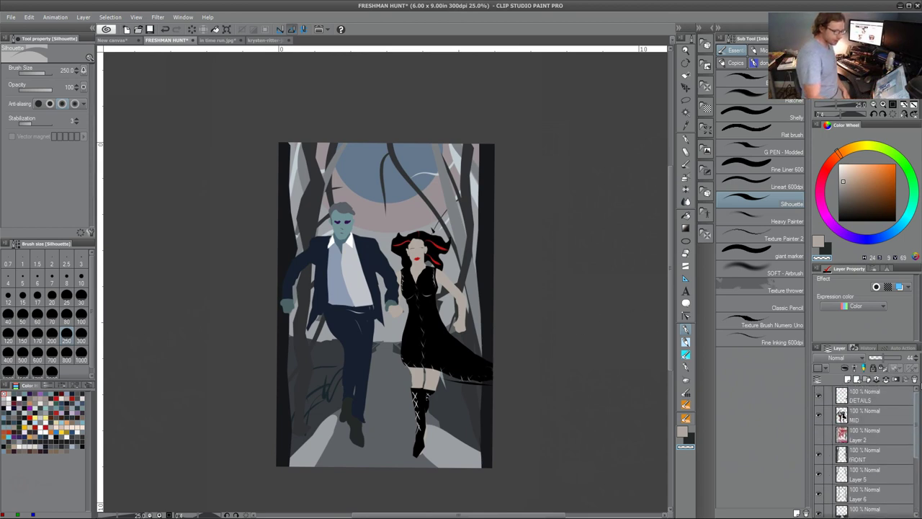
{"action": "left_click", "coordinate": [818, 394]}
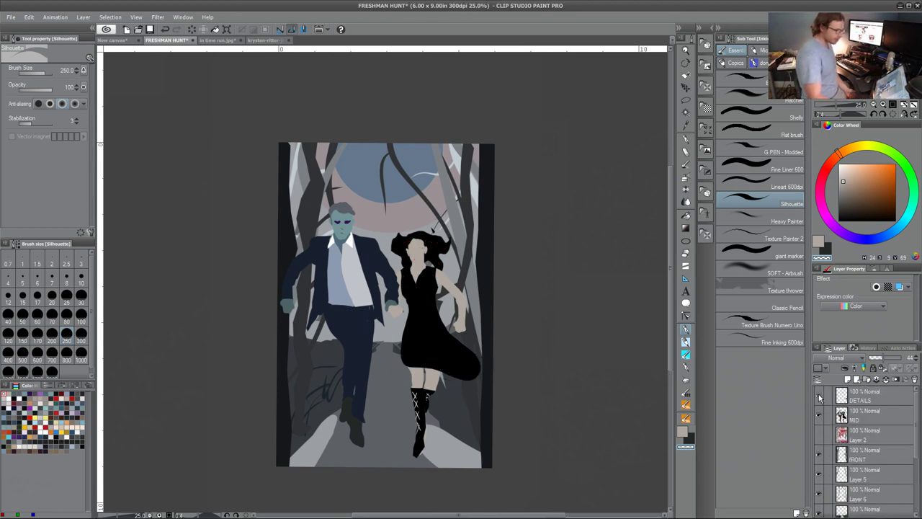
{"action": "left_click", "coordinate": [818, 395]}
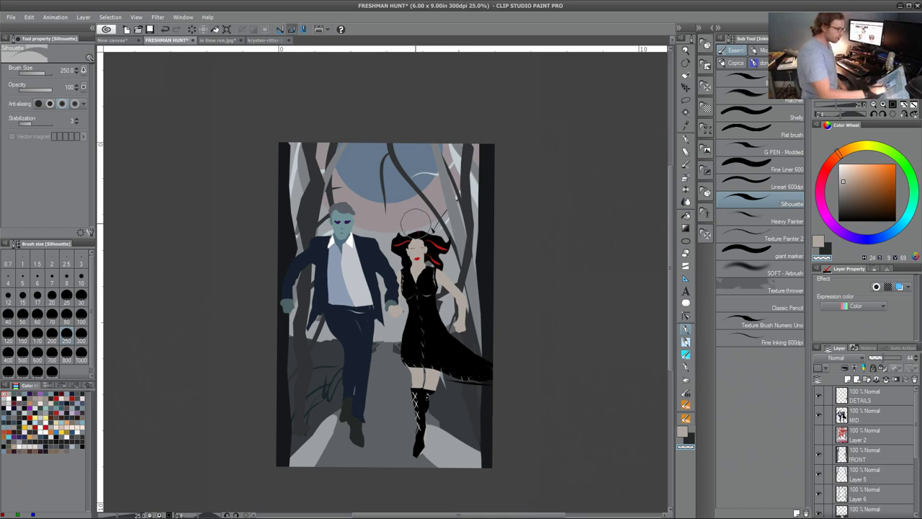
{"action": "scroll", "coordinate": [394, 375], "scroll_direction": "down", "scroll_amount": 4}
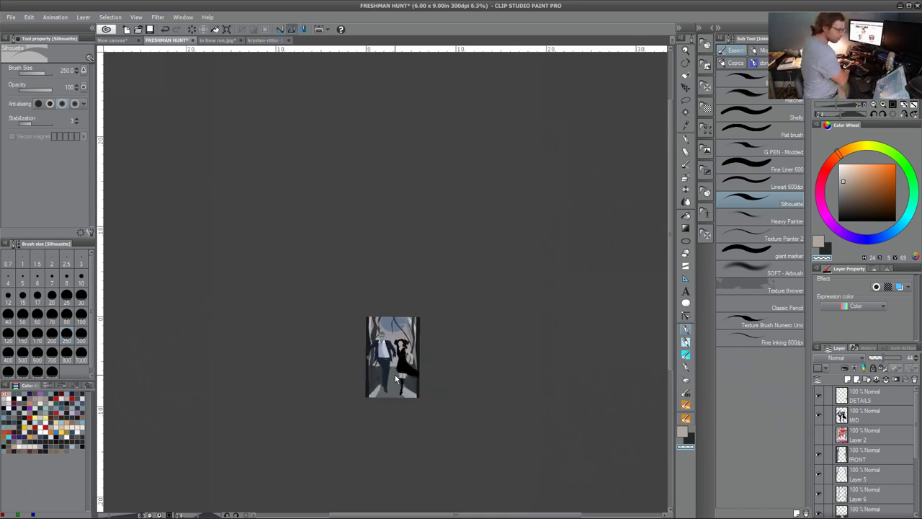
{"action": "scroll", "coordinate": [395, 375], "scroll_direction": "up", "scroll_amount": 2}
{"action": "scroll", "coordinate": [395, 374], "scroll_direction": "up", "scroll_amount": 3}
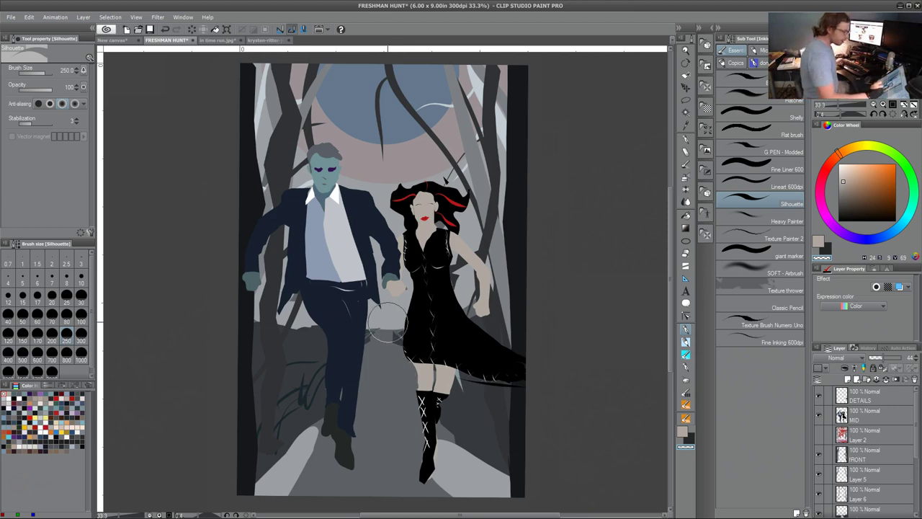
{"action": "left_click_drag", "start_coordinate": [912, 436], "coordinate": [841, 442]}
{"action": "left_click", "coordinate": [819, 434]}
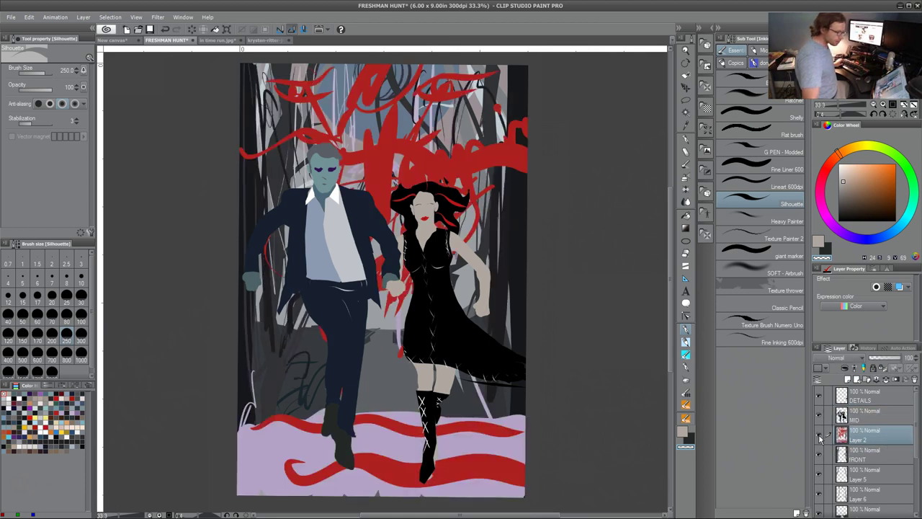
{"action": "left_click", "coordinate": [818, 435]}
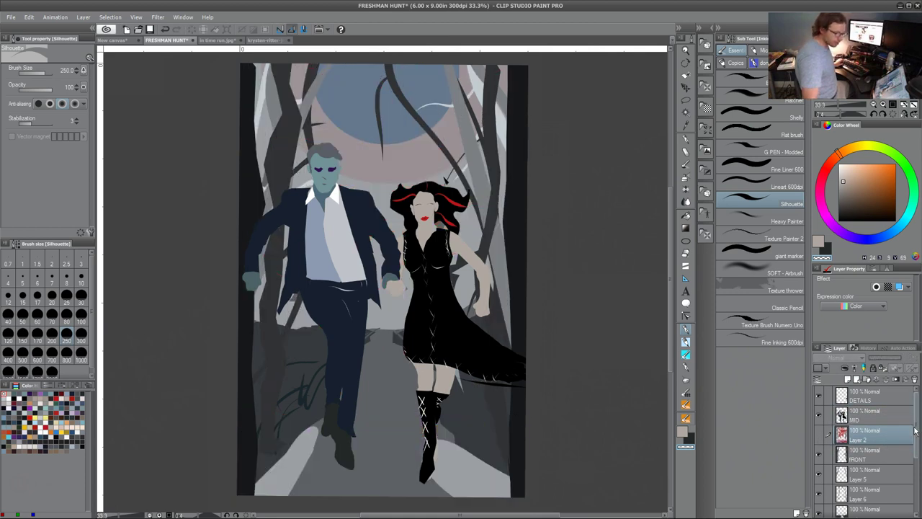
- Add a new layer above DETAILS and choose a very dark navy blue as the drawing colour
{"action": "key", "text": "ctrl+shift+n"}
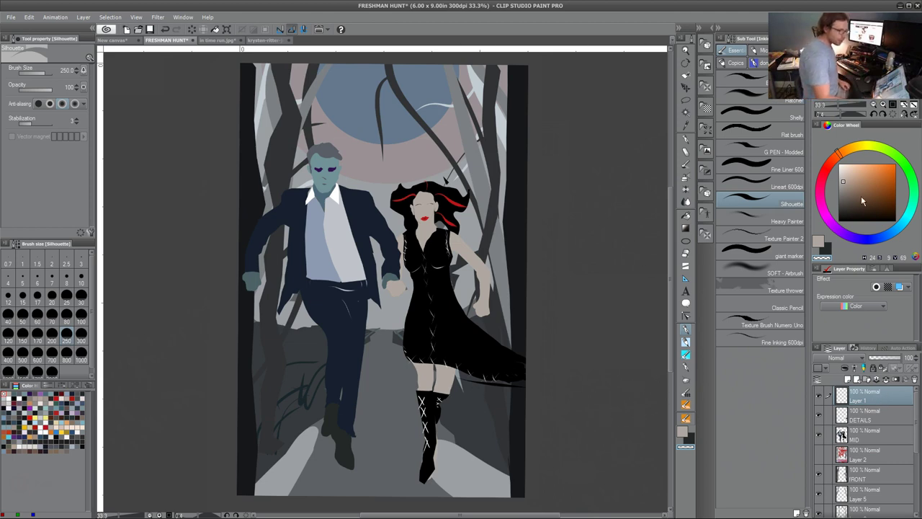
{"action": "left_click_drag", "start_coordinate": [864, 201], "coordinate": [855, 213]}
{"action": "left_click", "coordinate": [864, 244]}
- Try short dark strokes on the path between the man and the woman
{"action": "mouse_move", "coordinate": [384, 310]}
{"action": "left_mouse_down"}
{"action": "mouse_move", "coordinate": [386, 356]}
{"action": "mouse_move", "coordinate": [387, 333]}
{"action": "left_mouse_up"}
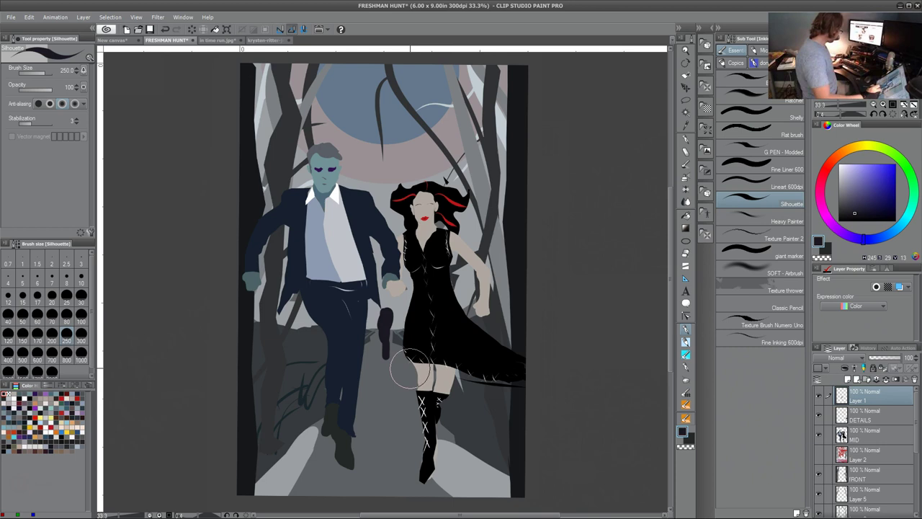
{"action": "key", "text": "ctrl+z"}
{"action": "left_click_drag", "start_coordinate": [386, 314], "coordinate": [387, 330]}
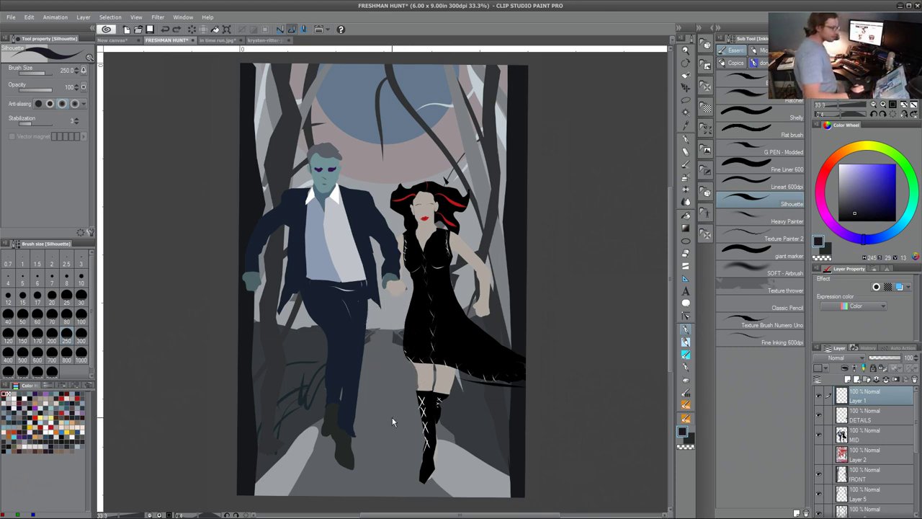
{"action": "mouse_move", "coordinate": [464, 183]}
{"action": "left_mouse_down"}
{"action": "mouse_move", "coordinate": [446, 382]}
{"action": "mouse_move", "coordinate": [426, 174]}
{"action": "left_mouse_up"}
- Try a broad dark curve sweeping across both figures from one cover edge to the other, then undo it
{"action": "left_click_drag", "start_coordinate": [418, 367], "coordinate": [387, 265]}
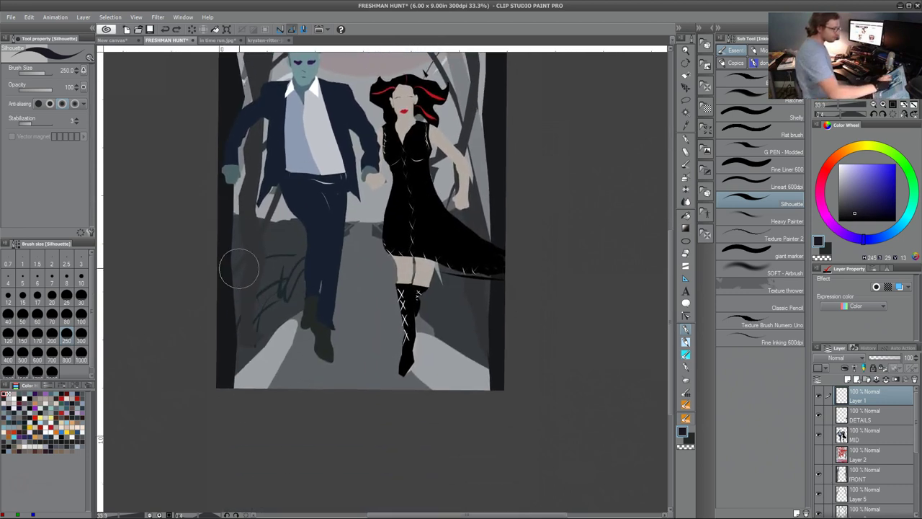
{"action": "left_click_drag", "start_coordinate": [469, 297], "coordinate": [411, 206]}
{"action": "mouse_move", "coordinate": [317, 242]}
{"action": "left_mouse_down"}
{"action": "mouse_move", "coordinate": [335, 290]}
{"action": "mouse_move", "coordinate": [386, 344]}
{"action": "mouse_move", "coordinate": [383, 394]}
{"action": "left_mouse_up"}
{"action": "mouse_move", "coordinate": [418, 317]}
{"action": "left_mouse_down"}
{"action": "mouse_move", "coordinate": [422, 408]}
{"action": "mouse_move", "coordinate": [419, 326]}
{"action": "left_mouse_up"}
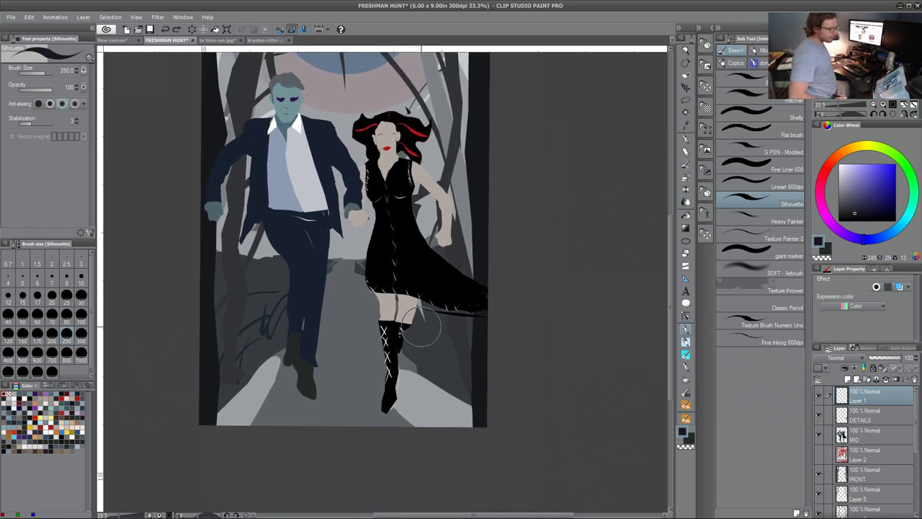
{"action": "left_click_drag", "start_coordinate": [430, 209], "coordinate": [453, 330]}
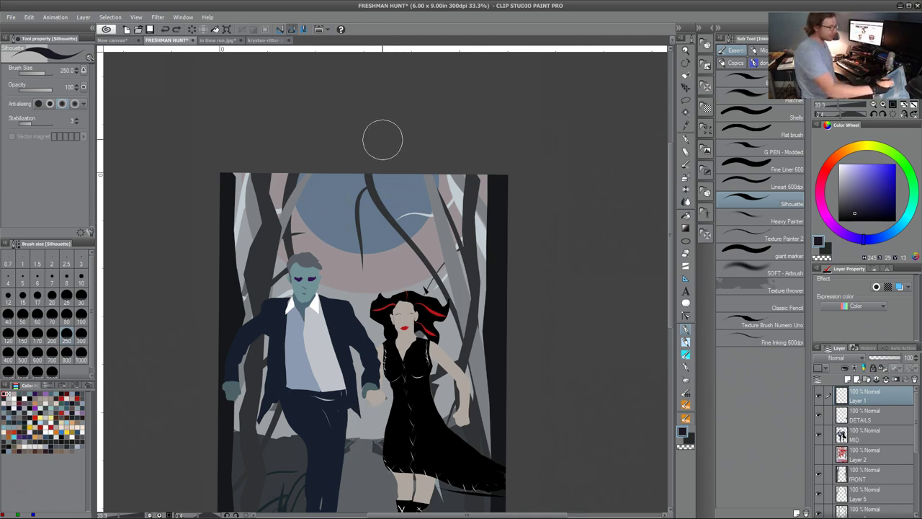
{"action": "mouse_move", "coordinate": [220, 358]}
{"action": "left_mouse_down"}
{"action": "mouse_move", "coordinate": [324, 389]}
{"action": "mouse_move", "coordinate": [505, 358]}
{"action": "left_mouse_up"}
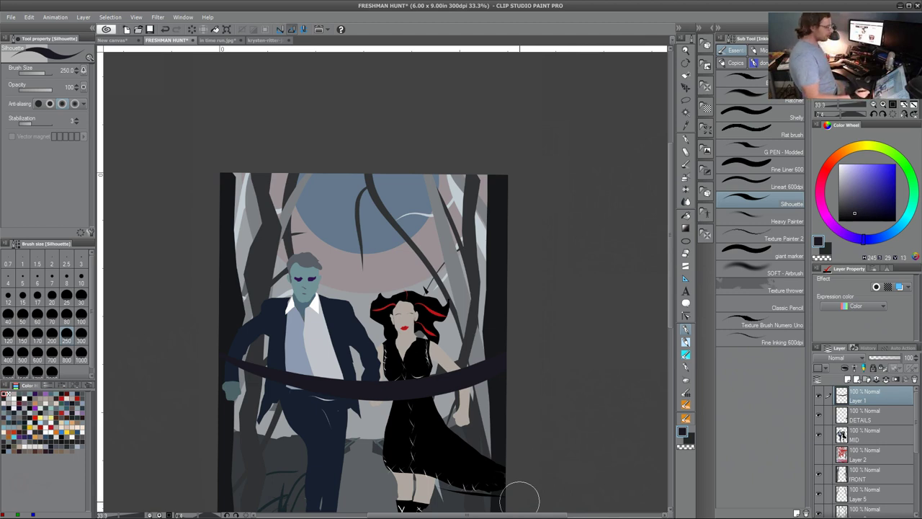
{"action": "key", "text": "ctrl+z"}
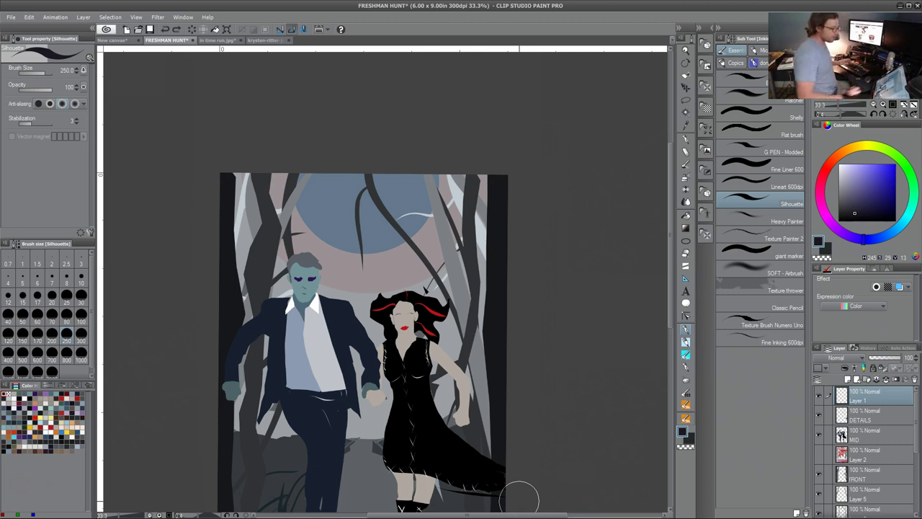
{"action": "left_click_drag", "start_coordinate": [528, 214], "coordinate": [510, 63]}
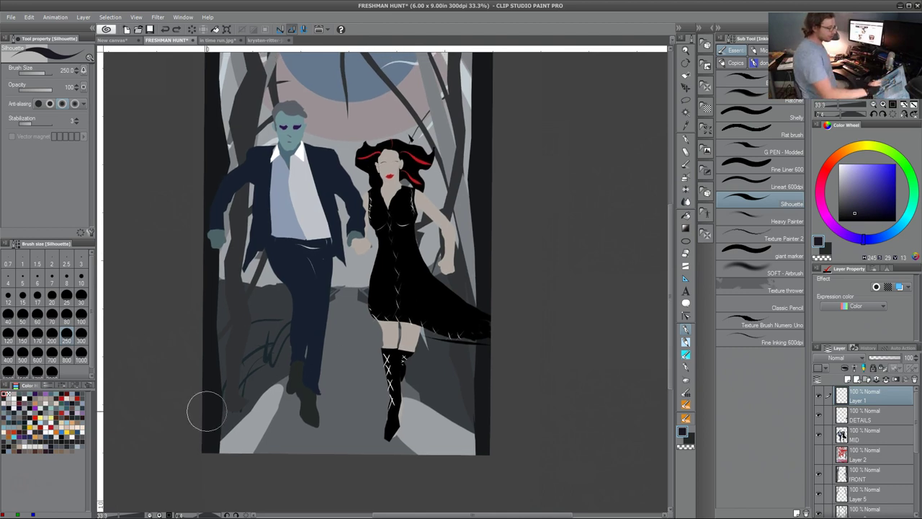
{"action": "left_click_drag", "start_coordinate": [415, 327], "coordinate": [372, 409]}
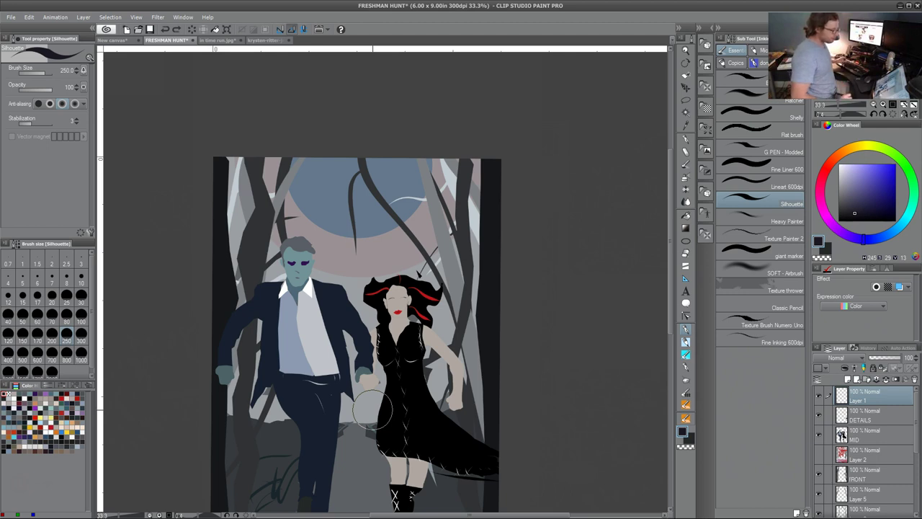
{"action": "left_click_drag", "start_coordinate": [372, 409], "coordinate": [389, 323]}
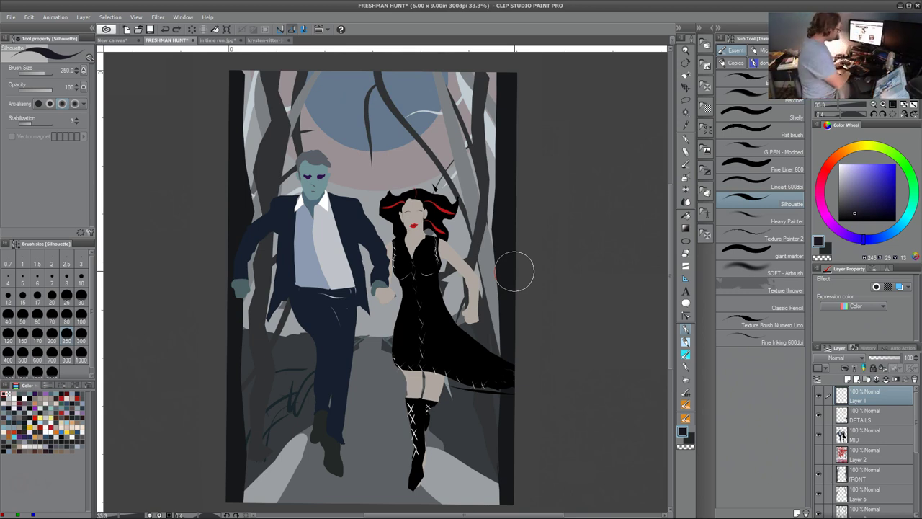
{"action": "scroll", "coordinate": [514, 273], "scroll_direction": "down", "scroll_amount": 3}
{"action": "left_click_drag", "start_coordinate": [514, 271], "coordinate": [368, 325]}
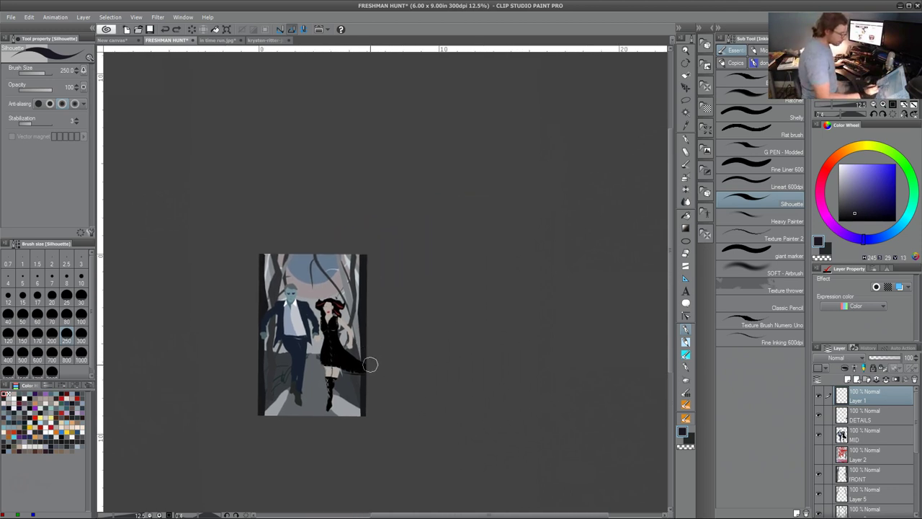
- Paint a small cluster of dark pursuer silhouettes on the distant path between the couple, just below their joined hands
{"action": "scroll", "coordinate": [361, 381], "scroll_direction": "up", "scroll_amount": 3}
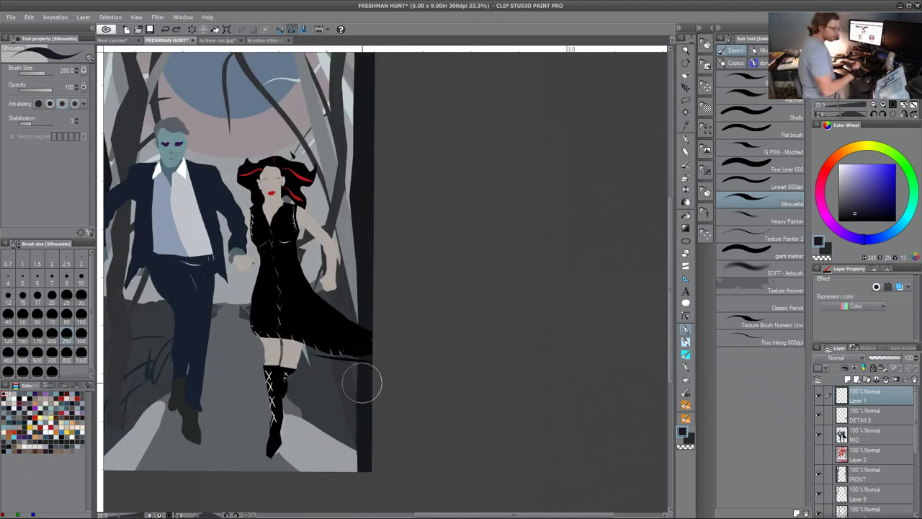
{"action": "mouse_move", "coordinate": [249, 321]}
{"action": "left_mouse_down"}
{"action": "mouse_move", "coordinate": [357, 357]}
{"action": "mouse_move", "coordinate": [369, 378]}
{"action": "left_mouse_up"}
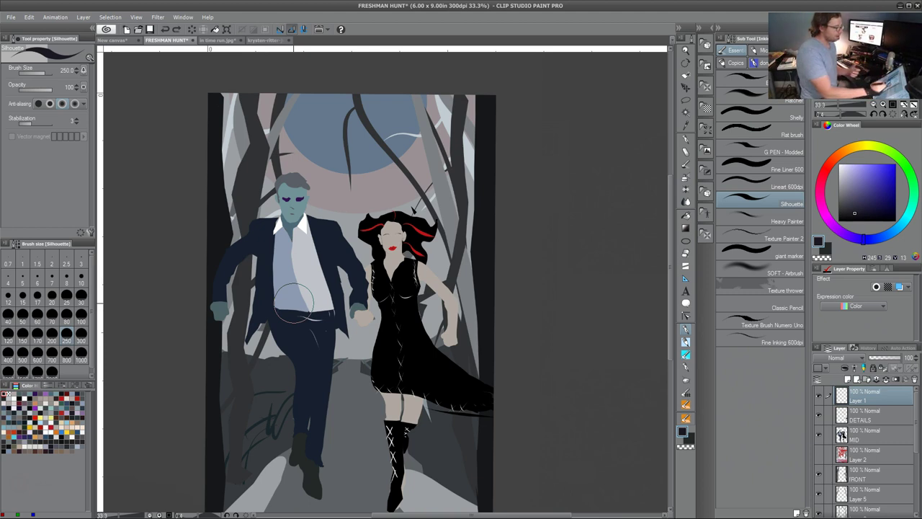
{"action": "left_click_drag", "start_coordinate": [358, 393], "coordinate": [330, 302]}
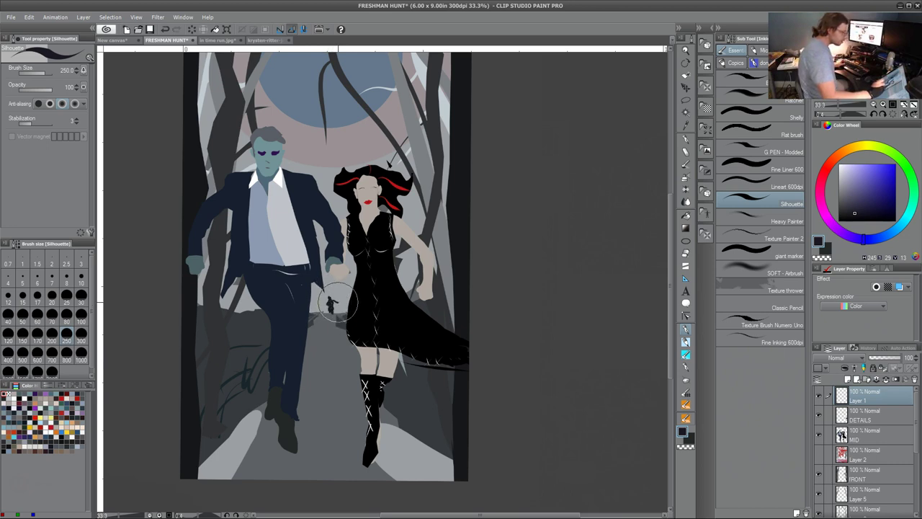
{"action": "mouse_move", "coordinate": [315, 301]}
{"action": "left_mouse_down"}
{"action": "mouse_move", "coordinate": [351, 310]}
{"action": "mouse_move", "coordinate": [320, 302]}
{"action": "left_mouse_up"}
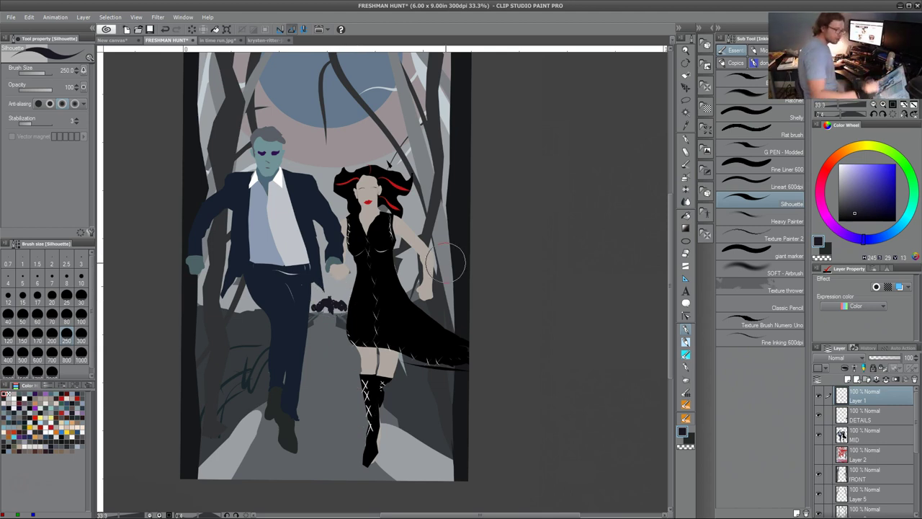
- Make the bg layer active and choose a strong, slightly muted red as the drawing colour
{"action": "left_click", "coordinate": [824, 165]}
{"action": "left_click", "coordinate": [893, 184]}
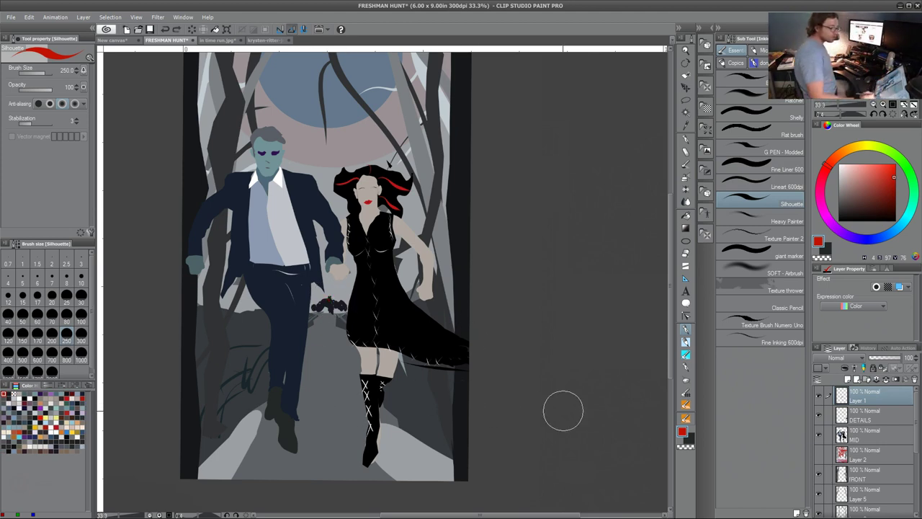
{"action": "left_click", "coordinate": [918, 430]}
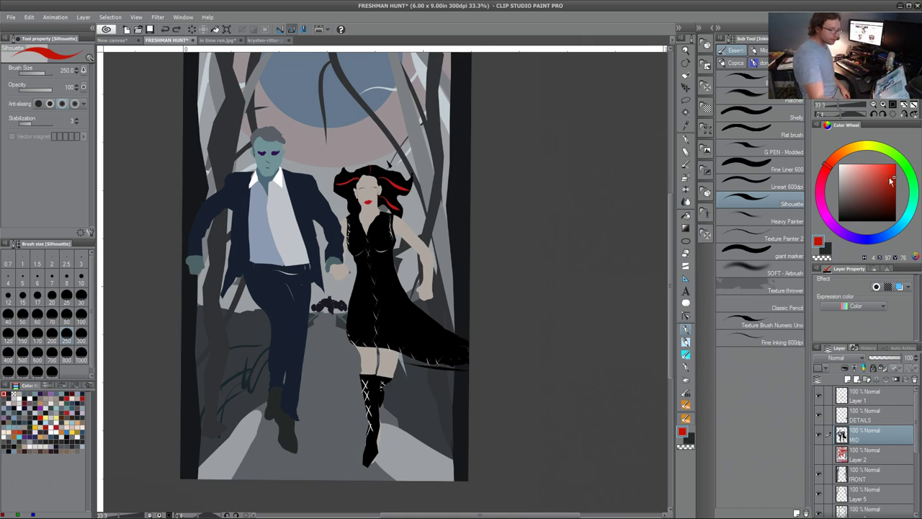
{"action": "scroll", "coordinate": [918, 450], "scroll_direction": "down", "scroll_amount": 5}
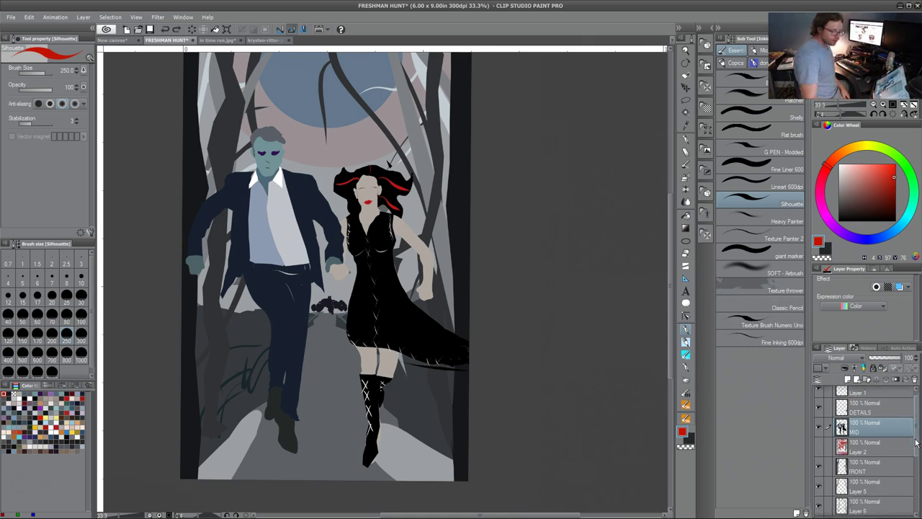
{"action": "left_click", "coordinate": [893, 486]}
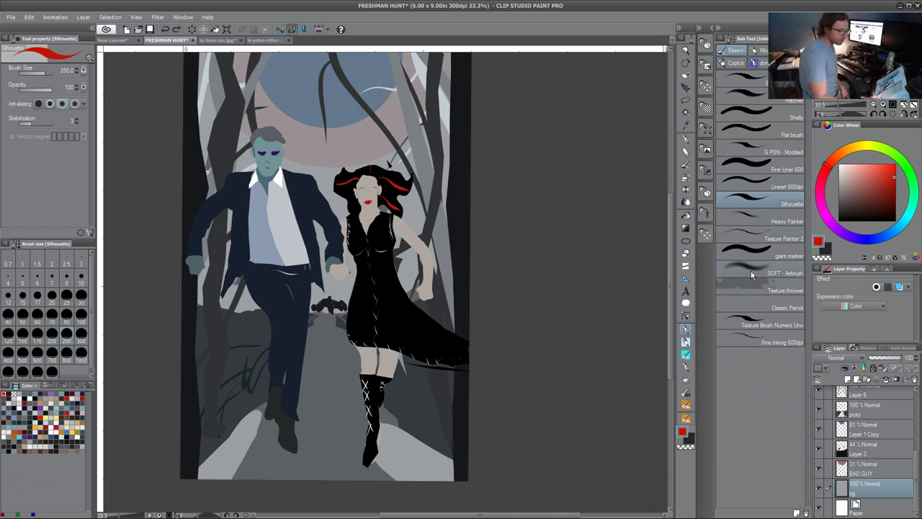
{"action": "left_click", "coordinate": [885, 178]}
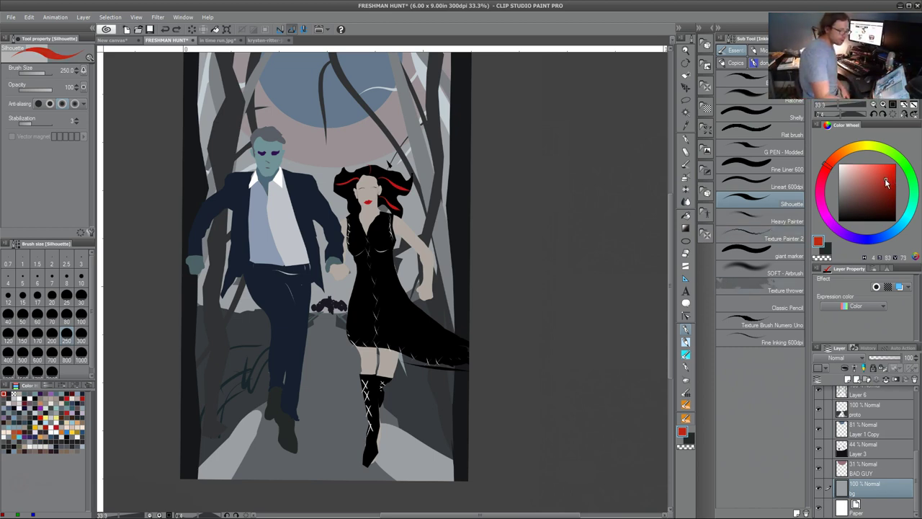
- Switch to the Punk Rock Poster Ink brush and lower its opacity to 31
{"action": "left_click", "coordinate": [787, 271]}
{"action": "left_click", "coordinate": [758, 63]}
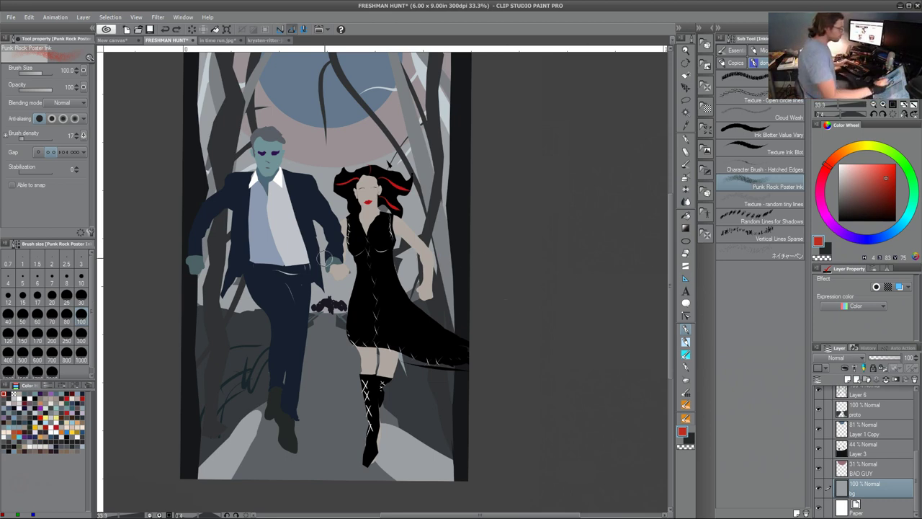
{"action": "left_click_drag", "start_coordinate": [71, 84], "coordinate": [34, 88]}
- Add a new layer directly above bg, clip it to bg and set its blending mode to Screen
{"action": "key", "text": "ctrl+shift+n"}
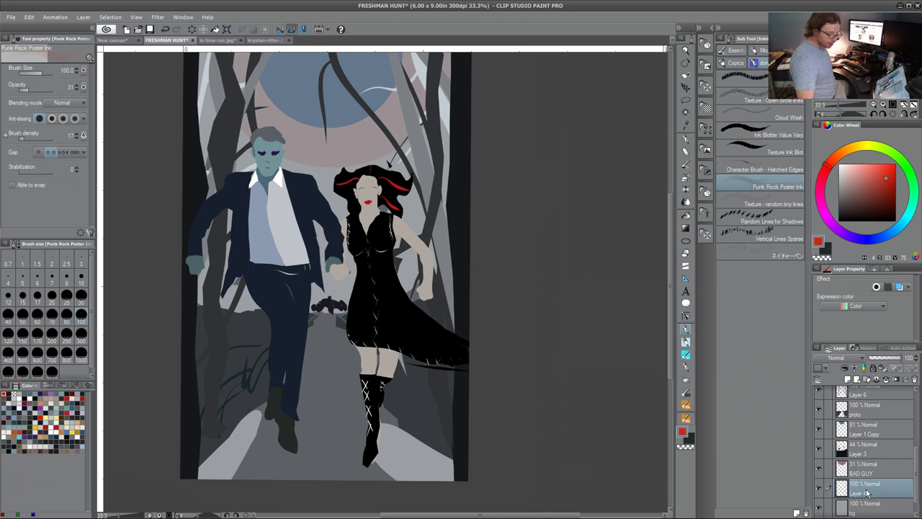
{"action": "left_click", "coordinate": [873, 504]}
{"action": "left_click", "coordinate": [877, 493]}
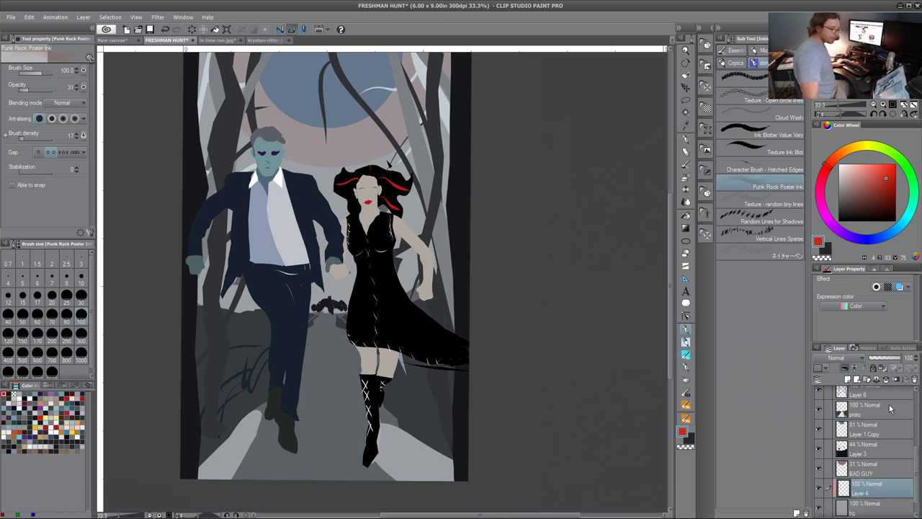
{"action": "left_click", "coordinate": [844, 358]}
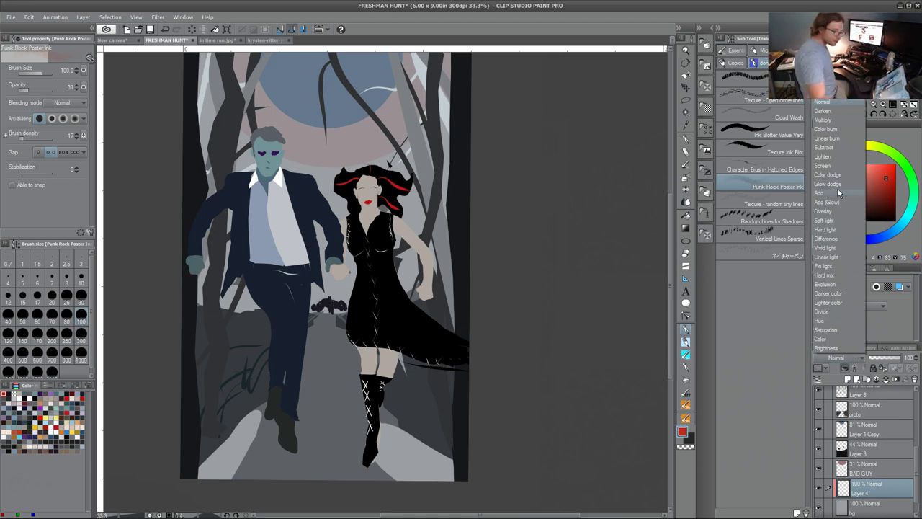
{"action": "left_click", "coordinate": [829, 165]}
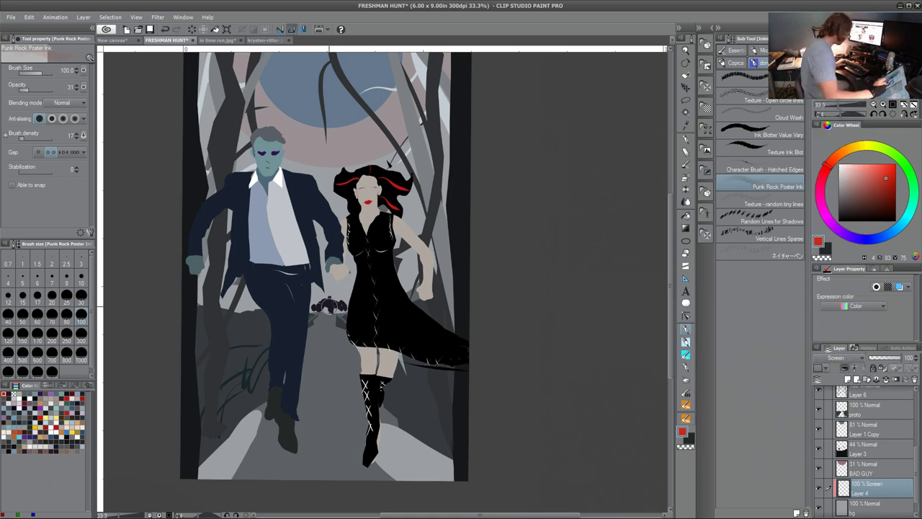
- Set the brush to size 250, opacity 100 and density 11, and paint a soft red glow behind the distant silhouettes
{"action": "key", "text": "bracketright"}
{"action": "key", "text": "bracketright"}
{"action": "key", "text": "bracketright"}
{"action": "key", "text": "bracketright"}
{"action": "key", "text": "bracketright"}
{"action": "left_click_drag", "start_coordinate": [31, 92], "coordinate": [65, 92]}
{"action": "left_click_drag", "start_coordinate": [27, 141], "coordinate": [23, 141]}
{"action": "mouse_move", "coordinate": [327, 293]}
{"action": "left_mouse_down"}
{"action": "mouse_move", "coordinate": [323, 302]}
{"action": "mouse_move", "coordinate": [338, 291]}
{"action": "mouse_move", "coordinate": [349, 299]}
{"action": "mouse_move", "coordinate": [325, 300]}
{"action": "mouse_move", "coordinate": [350, 308]}
{"action": "mouse_move", "coordinate": [339, 310]}
{"action": "left_mouse_up"}
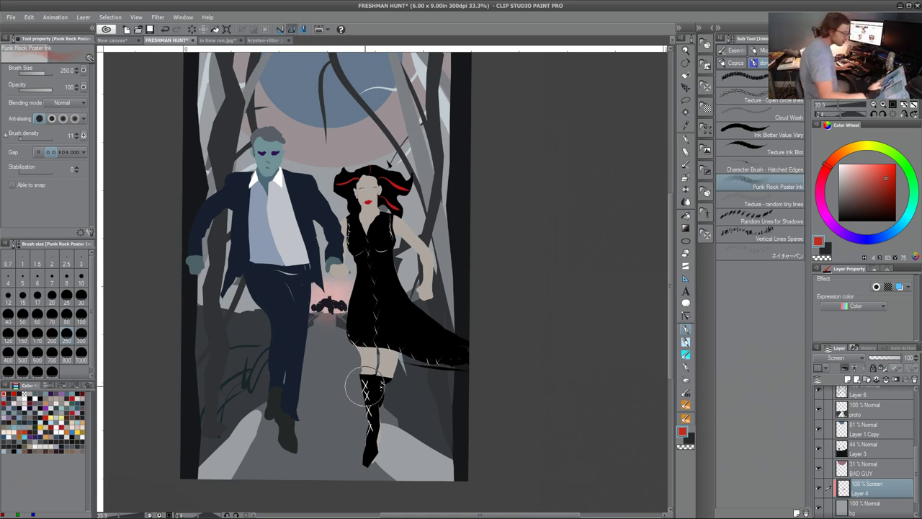
- Shift the drawing colour to a more saturated orange-red and paint a soft glow down the path below the distant silhouettes
{"action": "left_click_drag", "start_coordinate": [890, 178], "coordinate": [899, 184]}
{"action": "left_click_drag", "start_coordinate": [835, 167], "coordinate": [833, 162]}
{"action": "mouse_move", "coordinate": [330, 317]}
{"action": "left_mouse_down"}
{"action": "mouse_move", "coordinate": [350, 307]}
{"action": "mouse_move", "coordinate": [347, 288]}
{"action": "mouse_move", "coordinate": [313, 280]}
{"action": "mouse_move", "coordinate": [308, 307]}
{"action": "mouse_move", "coordinate": [339, 326]}
{"action": "mouse_move", "coordinate": [328, 329]}
{"action": "mouse_move", "coordinate": [326, 352]}
{"action": "mouse_move", "coordinate": [325, 342]}
{"action": "mouse_move", "coordinate": [329, 391]}
{"action": "left_mouse_up"}
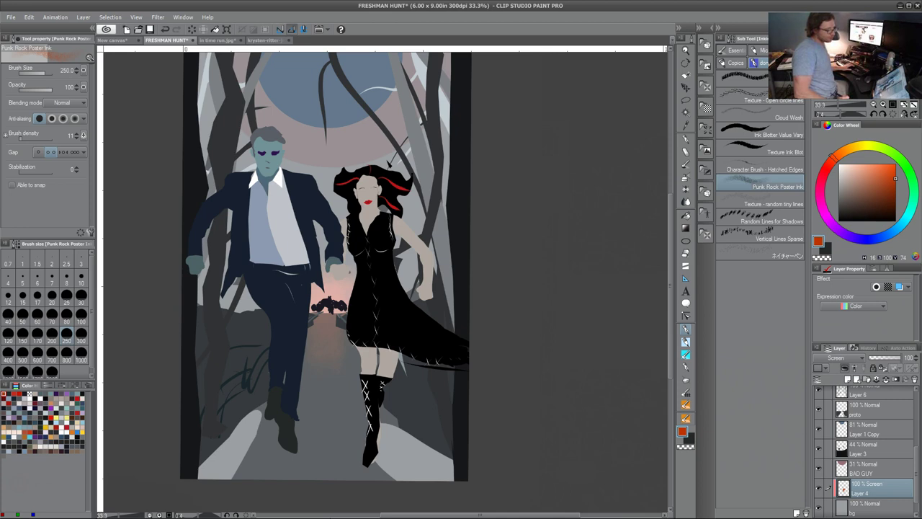
- Darken the bg layer with a Hue/Saturation/Luminosity correction, setting its brightness to -63
{"action": "left_click", "coordinate": [847, 499]}
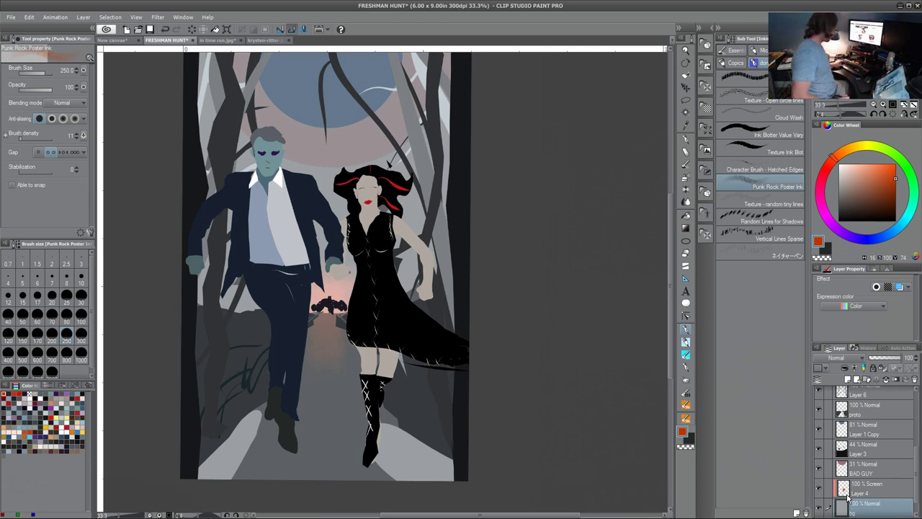
{"action": "key", "text": "ctrl+u"}
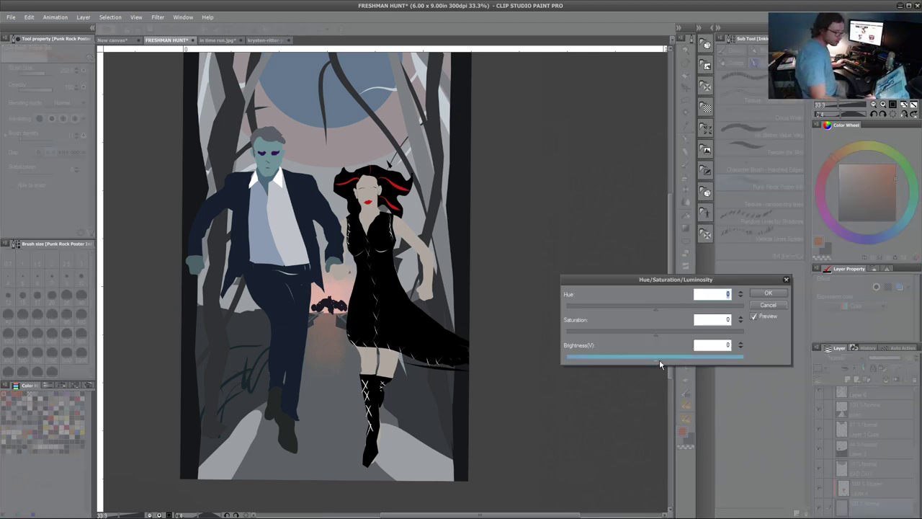
{"action": "left_click_drag", "start_coordinate": [656, 358], "coordinate": [586, 368]}
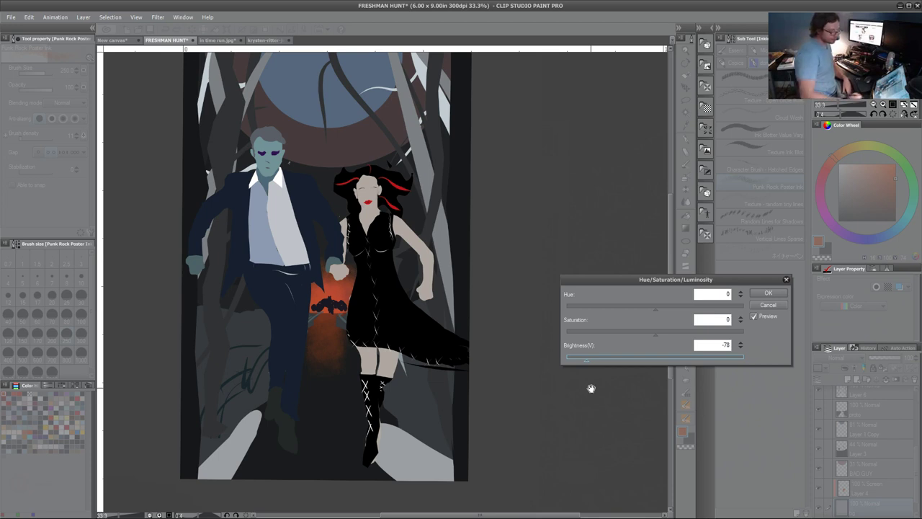
{"action": "left_click_drag", "start_coordinate": [586, 363], "coordinate": [599, 362]}
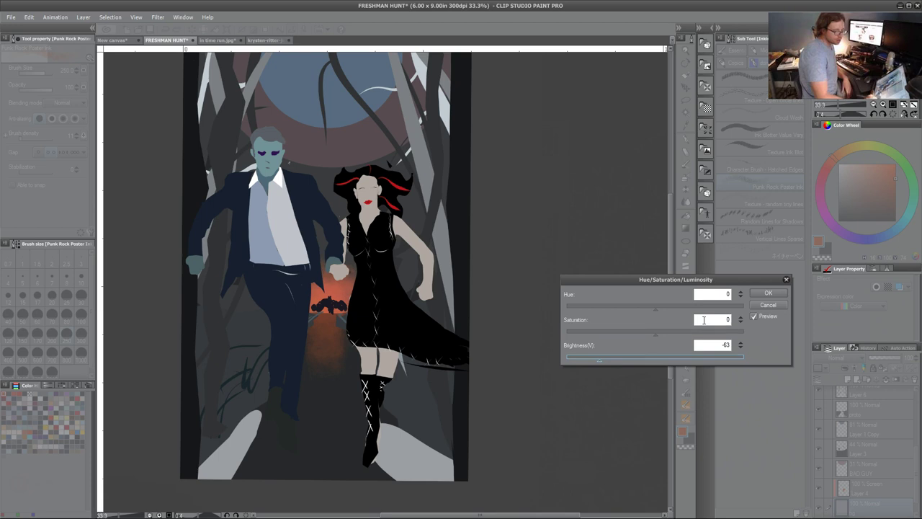
{"action": "left_click", "coordinate": [769, 294]}
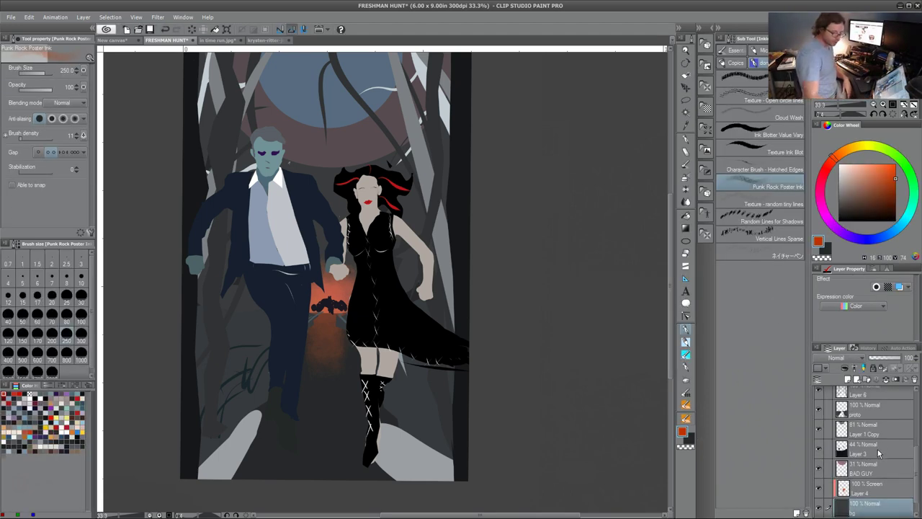
- Lighten the proto layer with a Hue/Saturation/Luminosity correction, setting its brightness to 37
{"action": "key", "text": "alt+bracketright"}
{"action": "key", "text": "alt+bracketright"}
{"action": "key", "text": "alt+bracketright"}
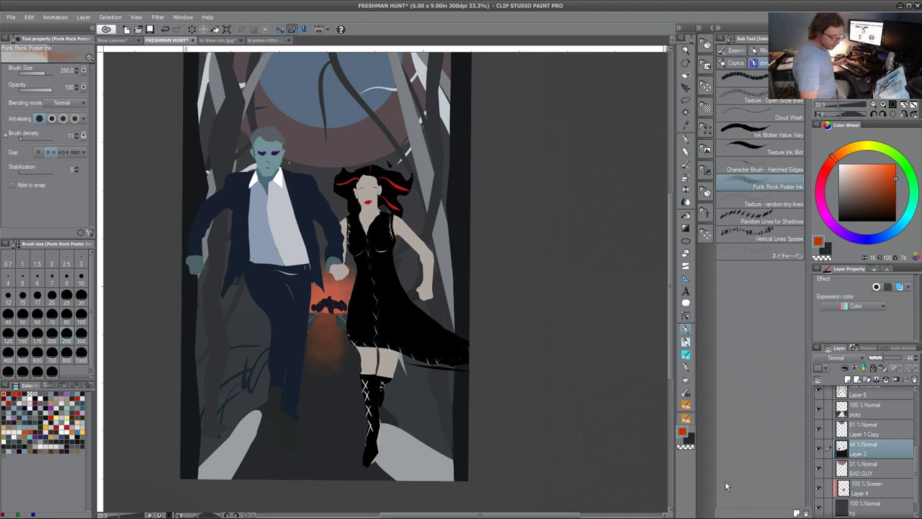
{"action": "left_click", "coordinate": [896, 415]}
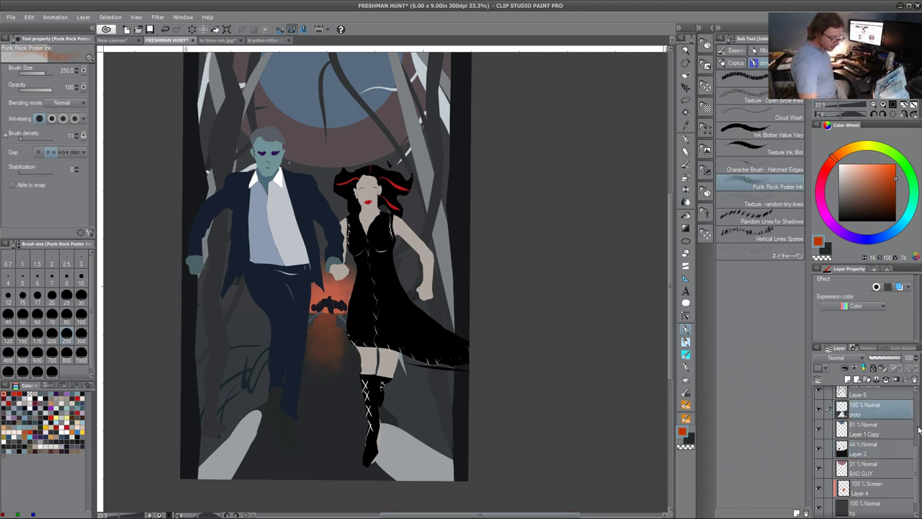
{"action": "scroll", "coordinate": [910, 428], "scroll_direction": "up", "scroll_amount": 1}
{"action": "key", "text": "ctrl+u"}
{"action": "left_click_drag", "start_coordinate": [658, 359], "coordinate": [685, 362]}
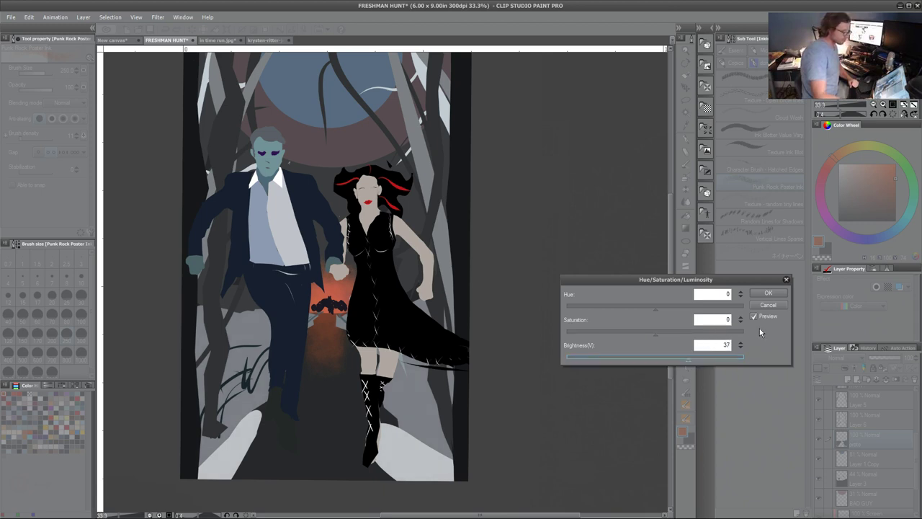
{"action": "left_click", "coordinate": [771, 293]}
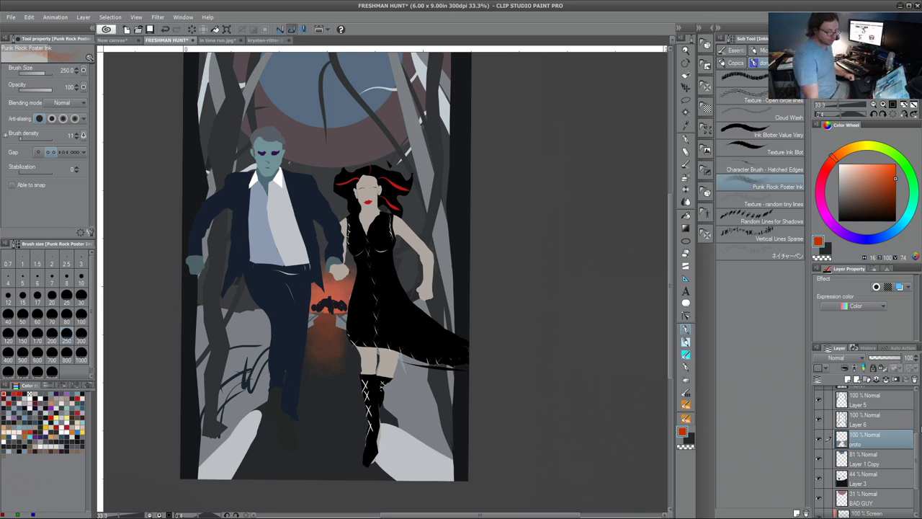
{"action": "scroll", "coordinate": [919, 447], "scroll_direction": "up", "scroll_amount": 1}
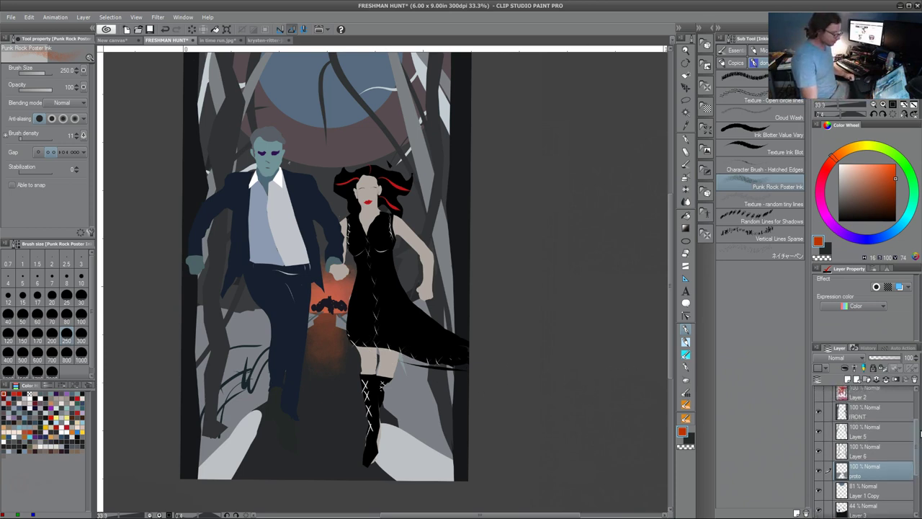
{"action": "scroll", "coordinate": [919, 446], "scroll_direction": "down", "scroll_amount": 3}
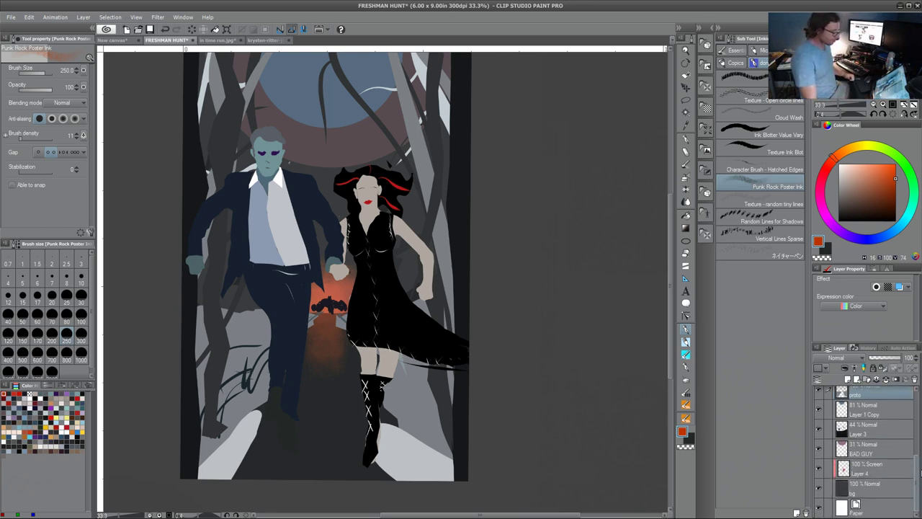
{"action": "scroll", "coordinate": [920, 468], "scroll_direction": "up", "scroll_amount": 1}
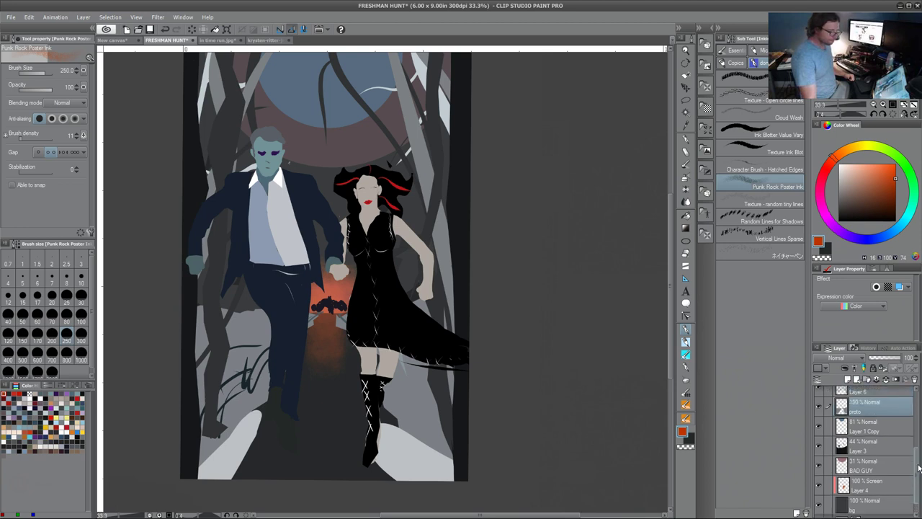